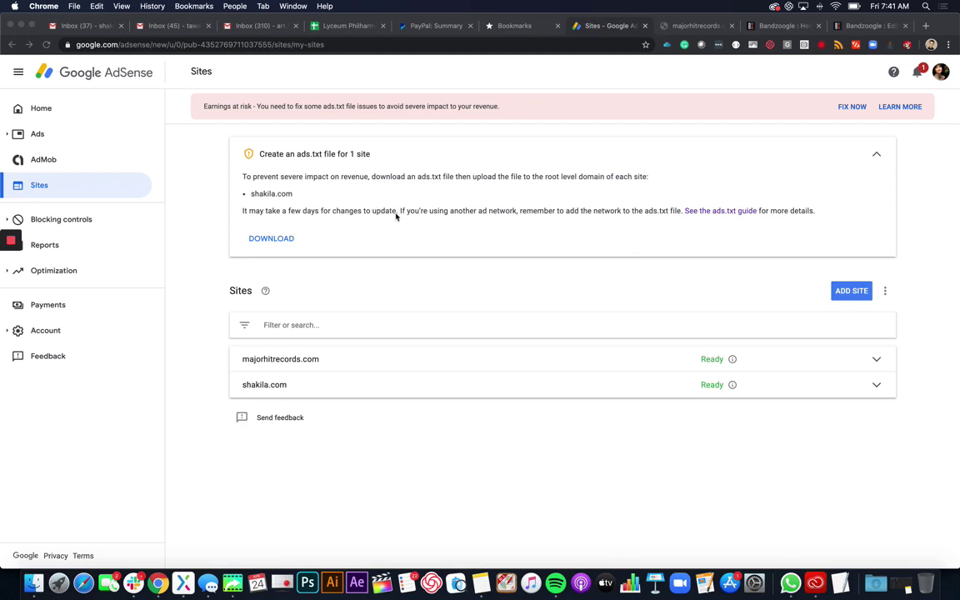
Step: Read through the Bandzoogle help ticket about ads.txt
click(300, 154)
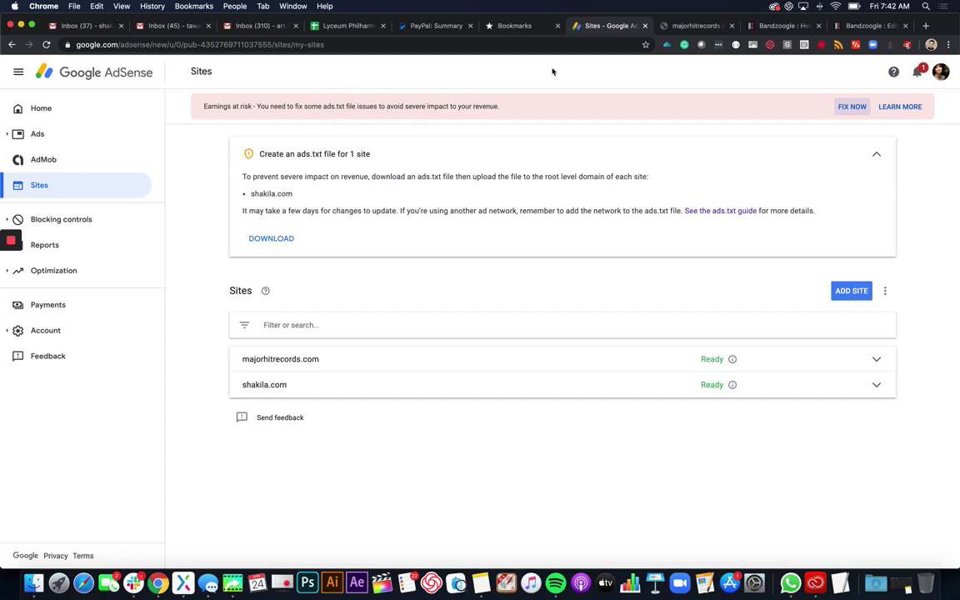
click(775, 27)
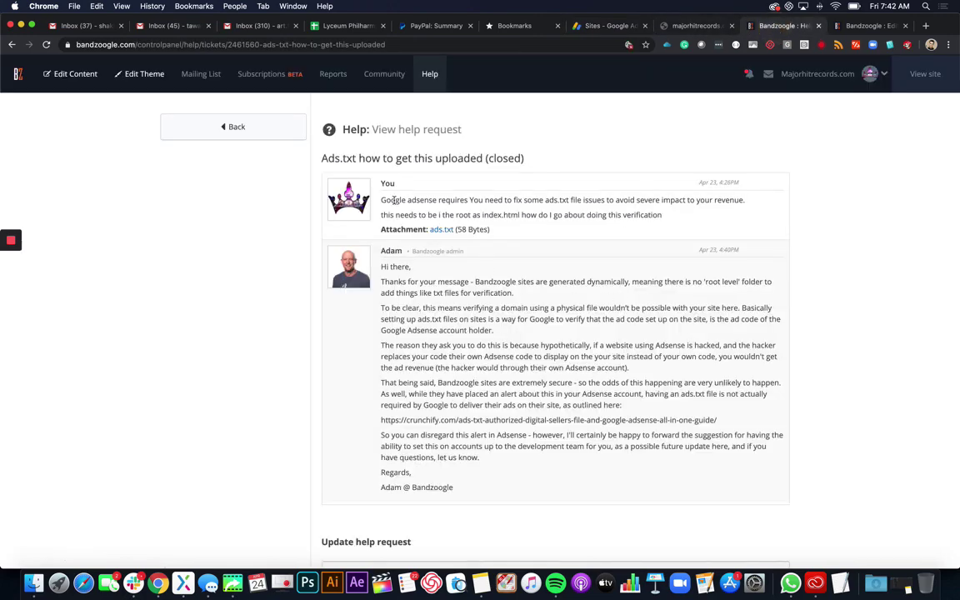
click(483, 199)
scroll(549, 340, down, 3)
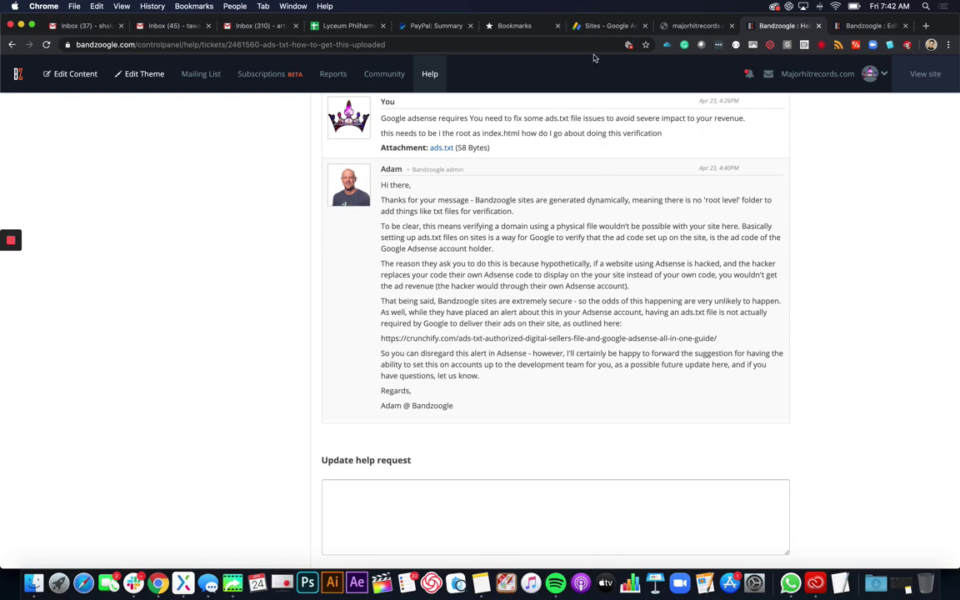
Step: Download the ads.txt file from the AdSense Sites page and return to the Bandzoogle editor
click(600, 26)
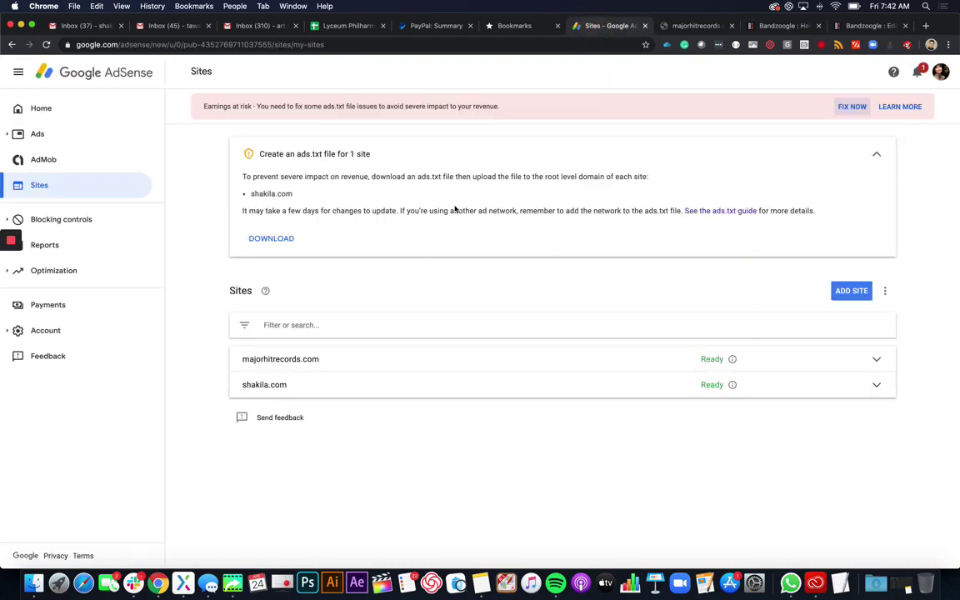
click(767, 27)
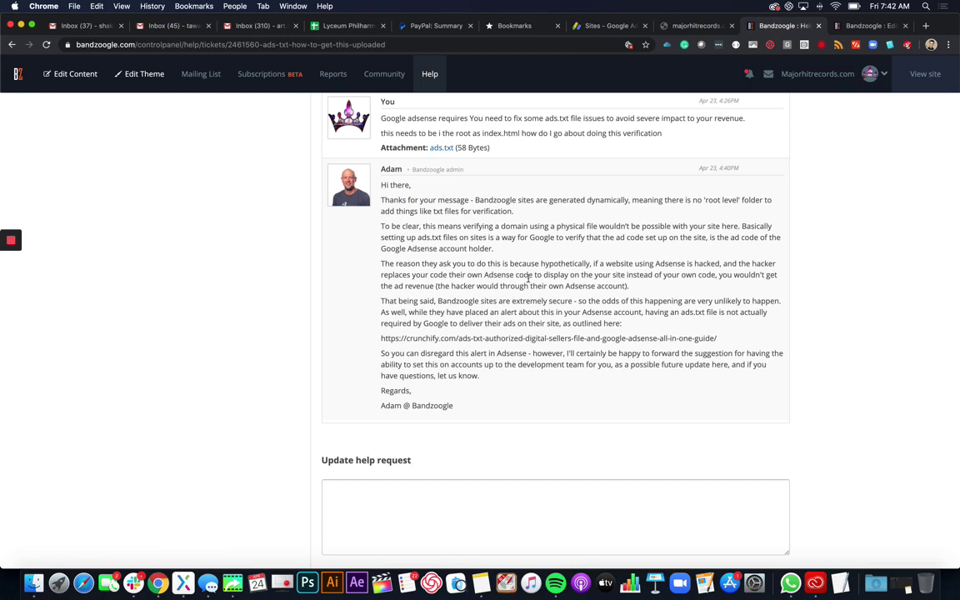
scroll(527, 279, up, 1)
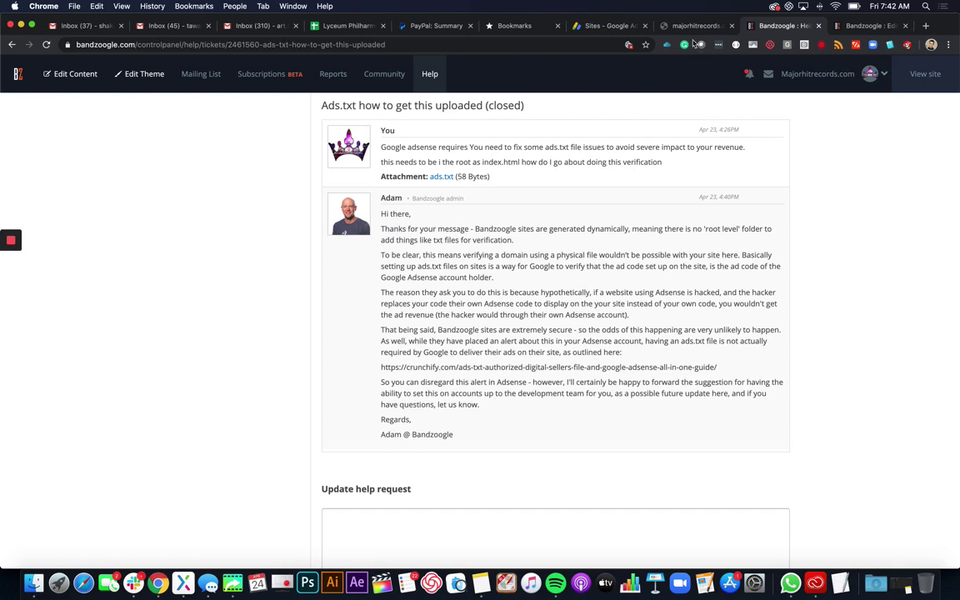
click(594, 26)
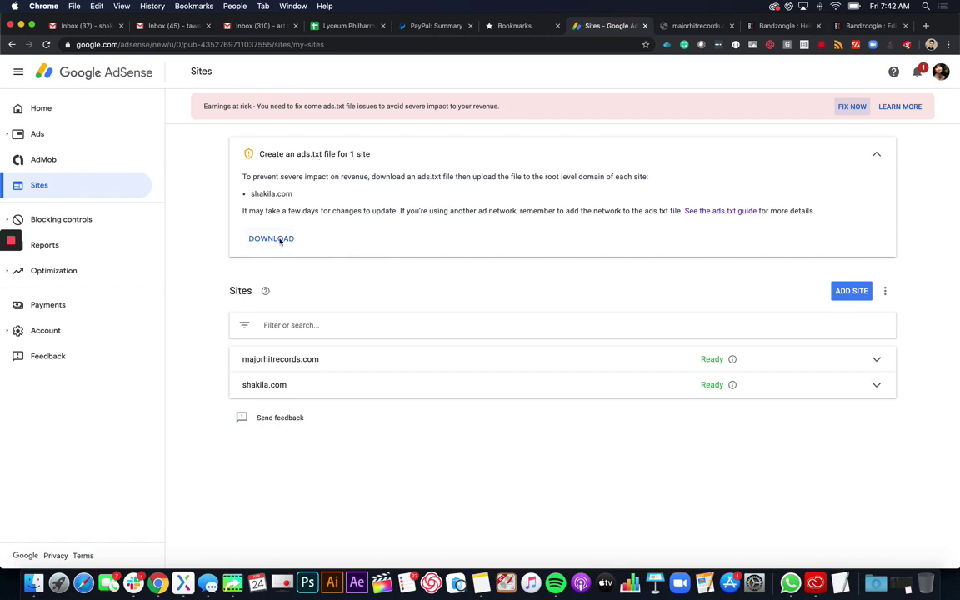
click(276, 239)
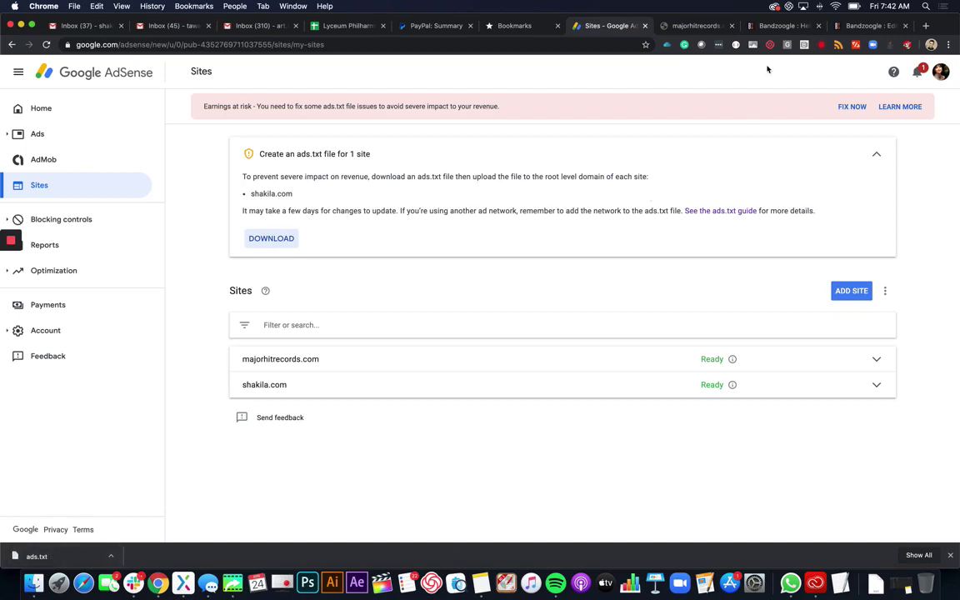
click(861, 25)
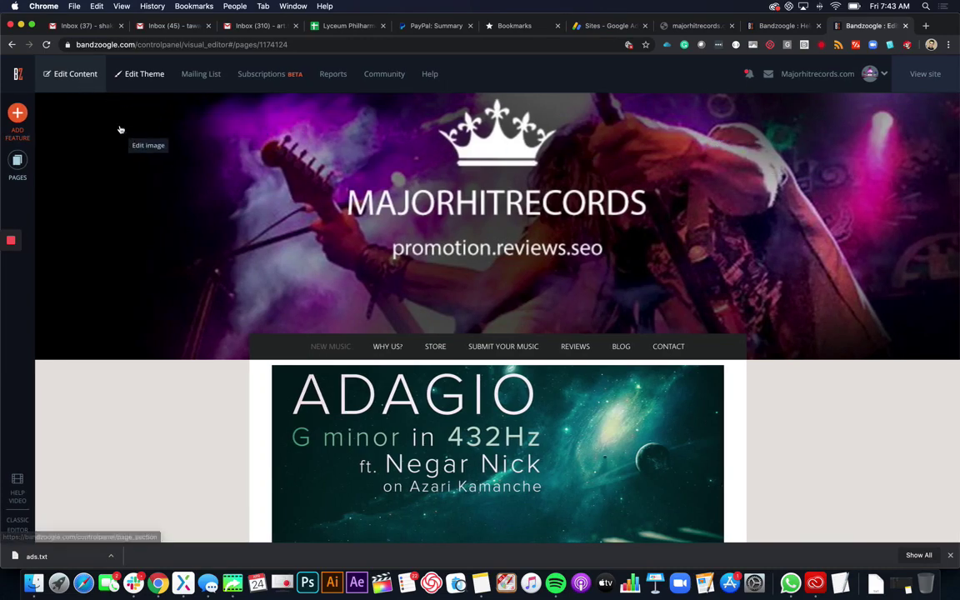
Step: Open the File manager from the Pages panel
click(18, 163)
scroll(109, 361, down, 5)
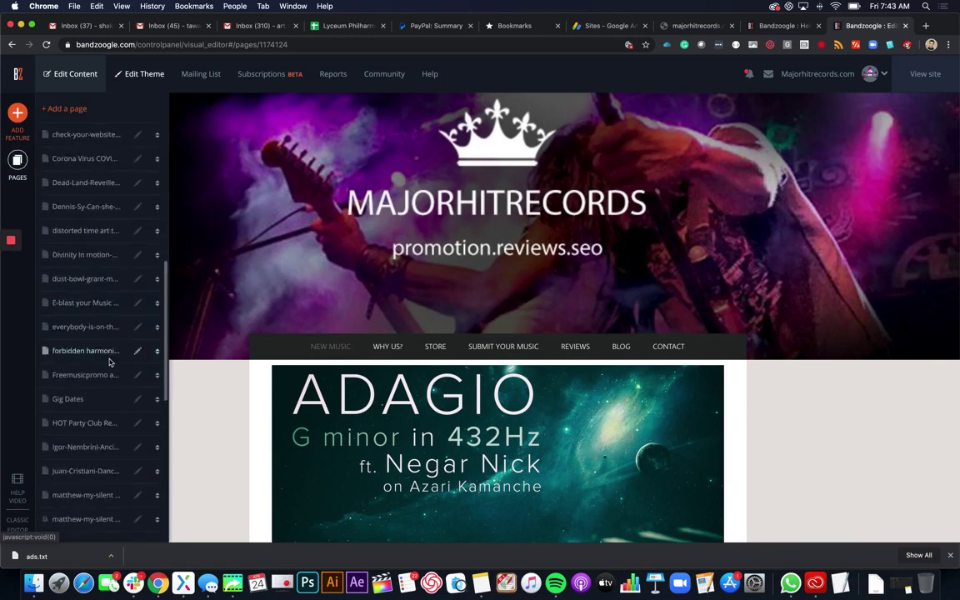
scroll(109, 362, down, 5)
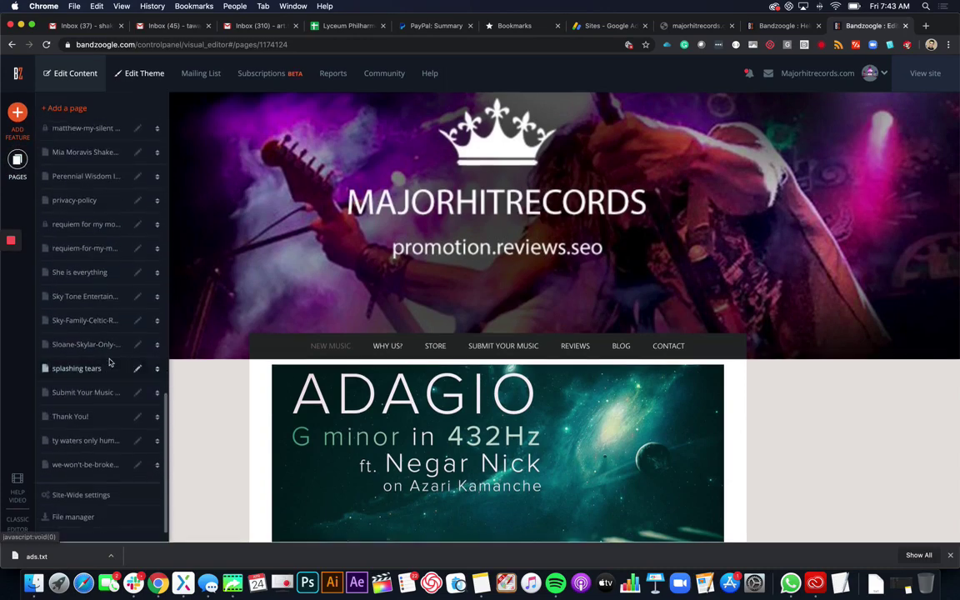
click(75, 517)
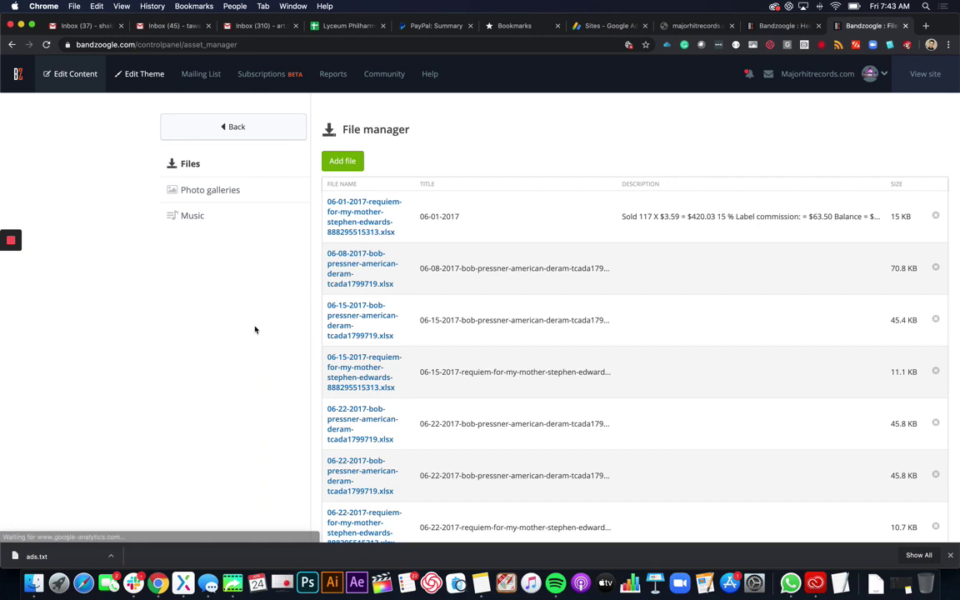
Step: Upload the downloaded ads.txt as a new file titled 'ads.txt' and save it
click(345, 164)
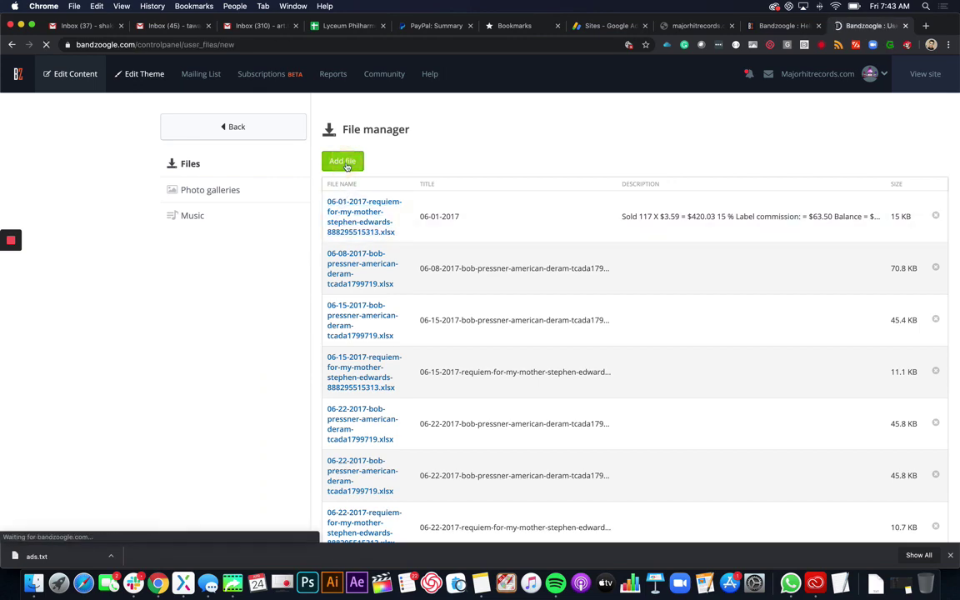
click(463, 168)
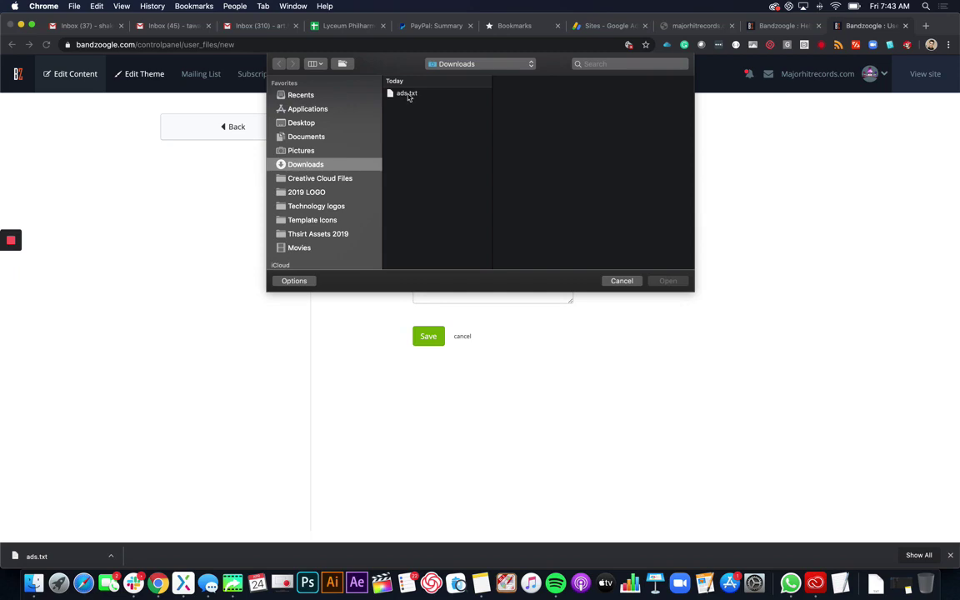
click(408, 94)
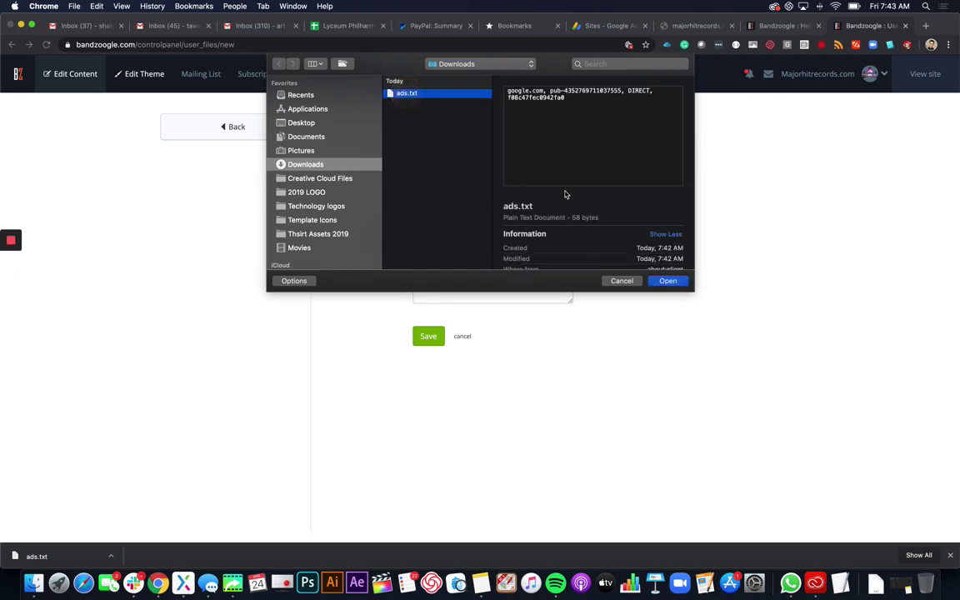
click(671, 282)
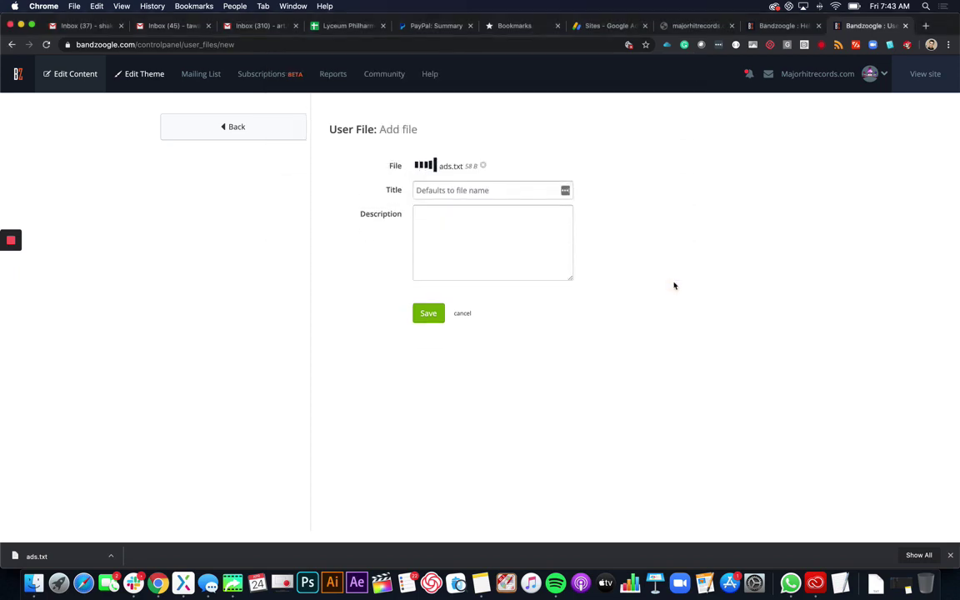
click(467, 191)
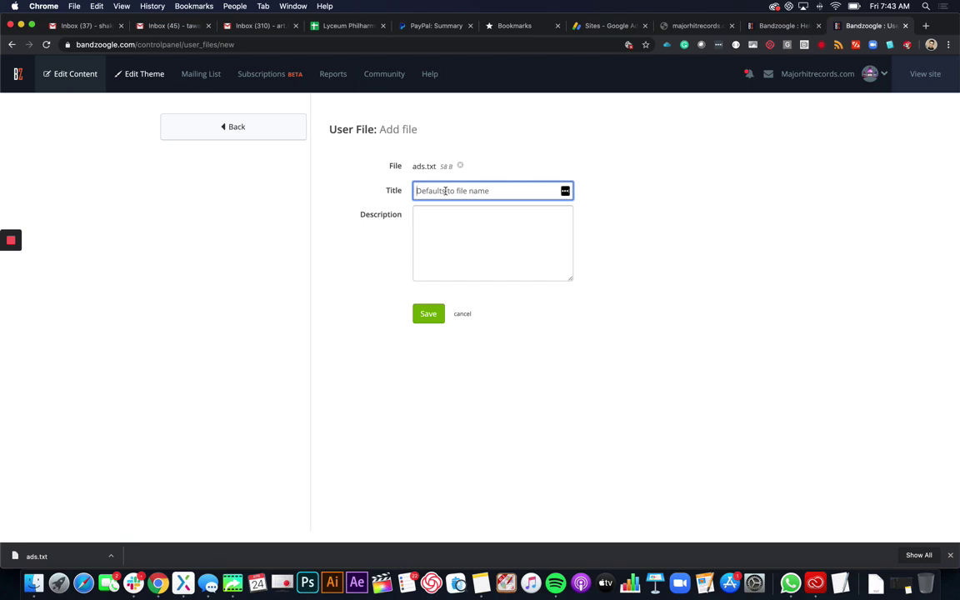
text(ads.txt)
click(432, 316)
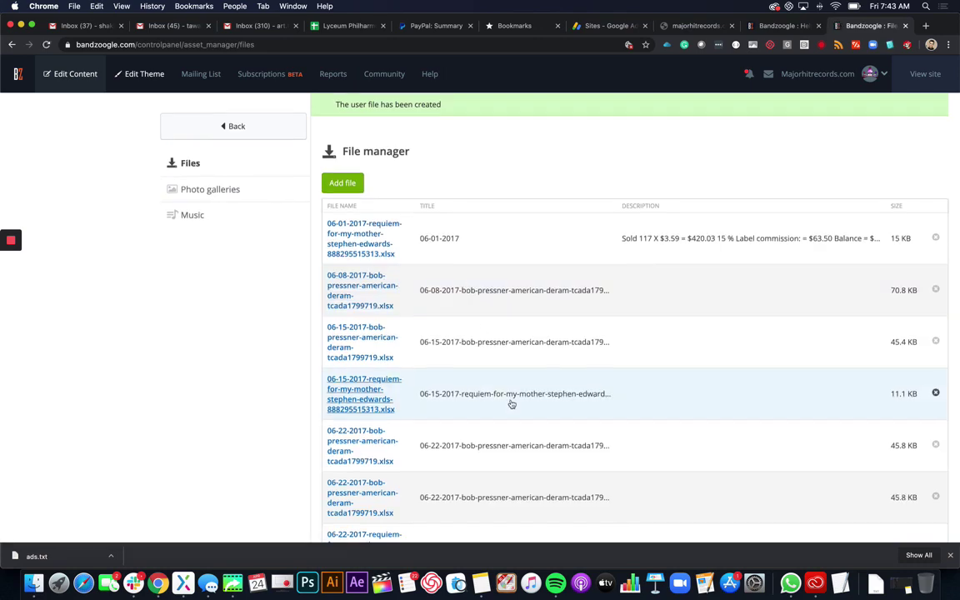
Step: Reload majorhitrecords.com/ads.txt on the live site, which still shows a 404 error
scroll(512, 404, down, 5)
scroll(512, 404, down, 3)
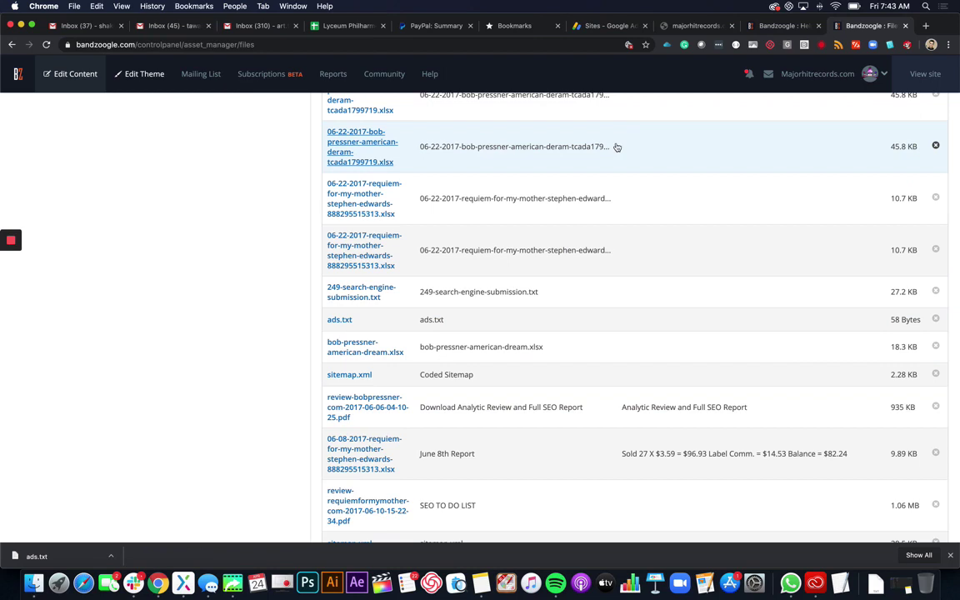
click(682, 23)
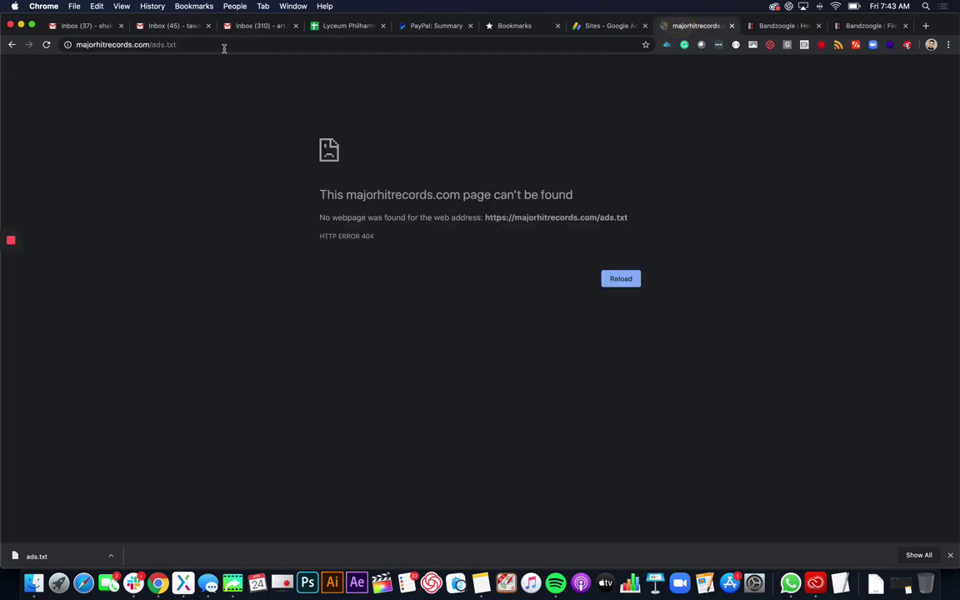
click(250, 44)
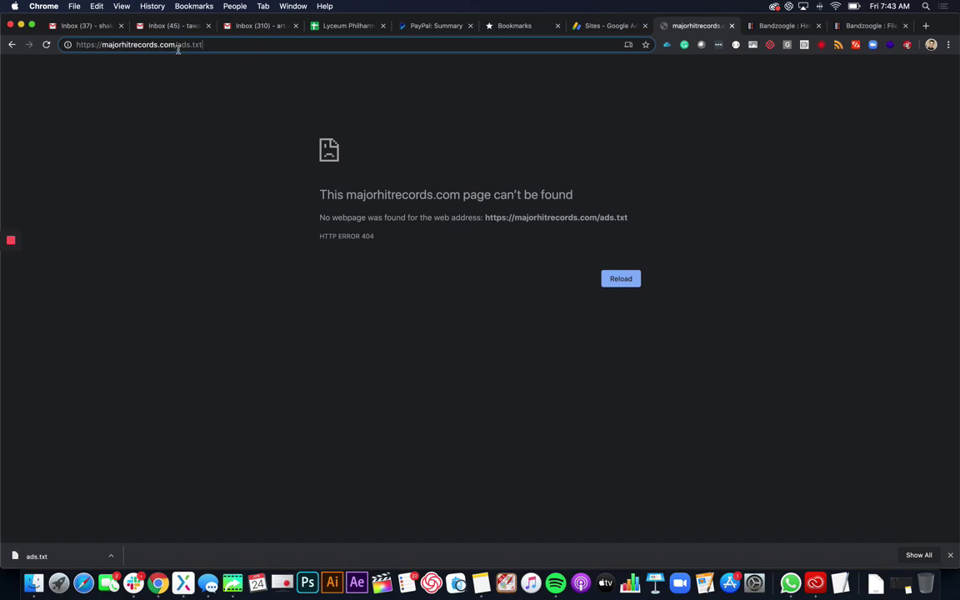
click(217, 44)
key(Return)
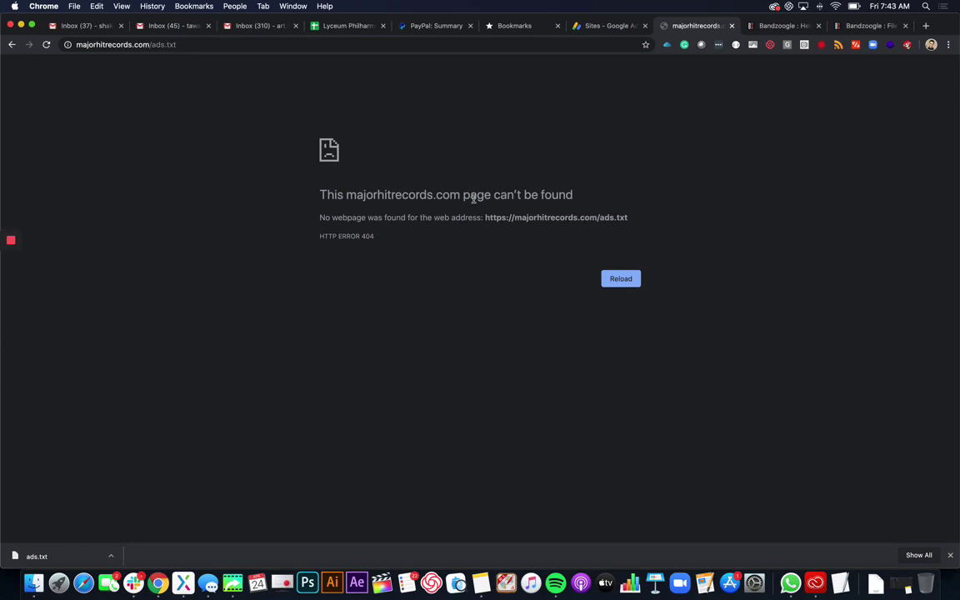
Step: Open the uploaded ads.txt file's details and inspect its public URL
click(859, 25)
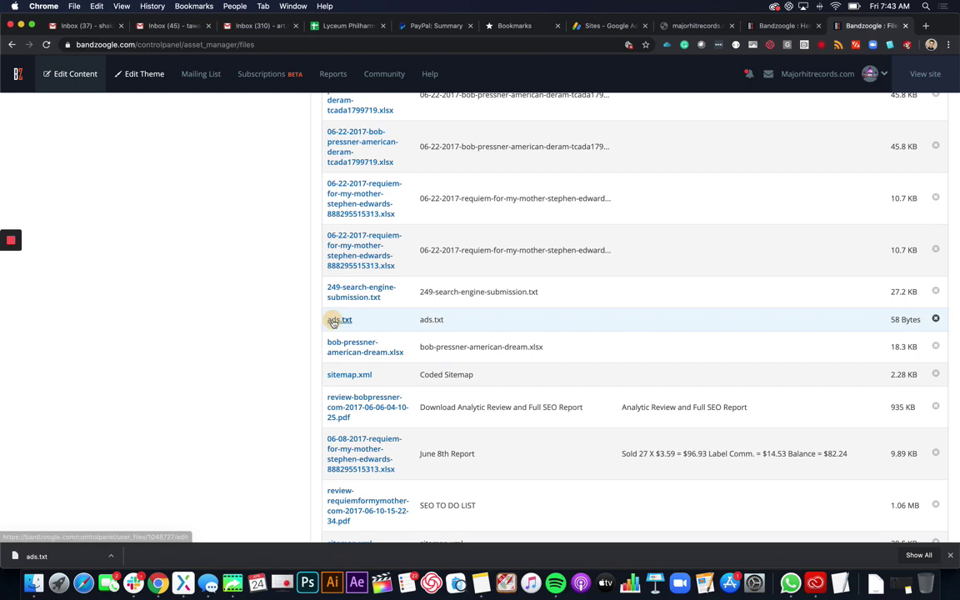
click(336, 320)
scroll(333, 317, down, 1)
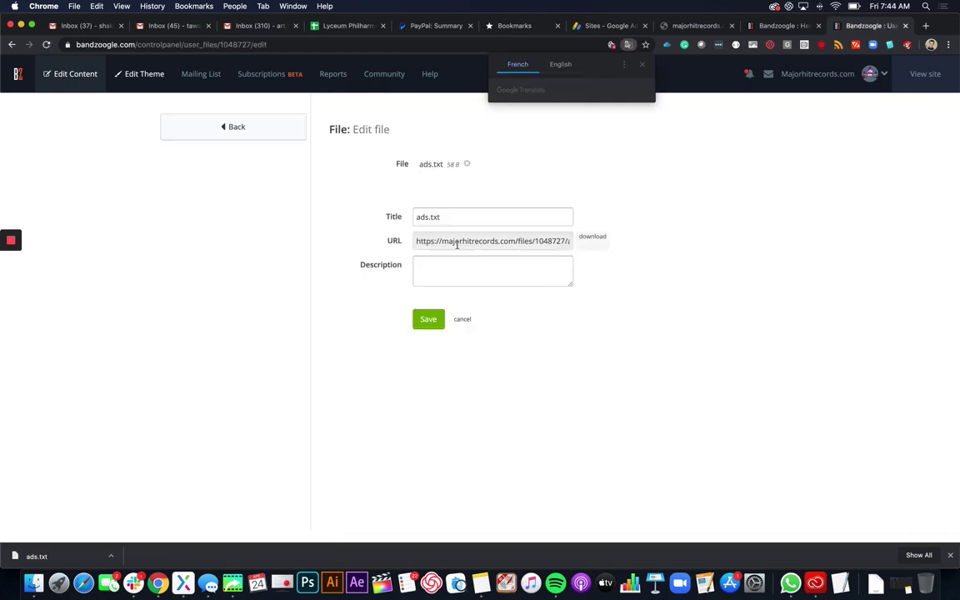
drag(419, 241, 592, 247)
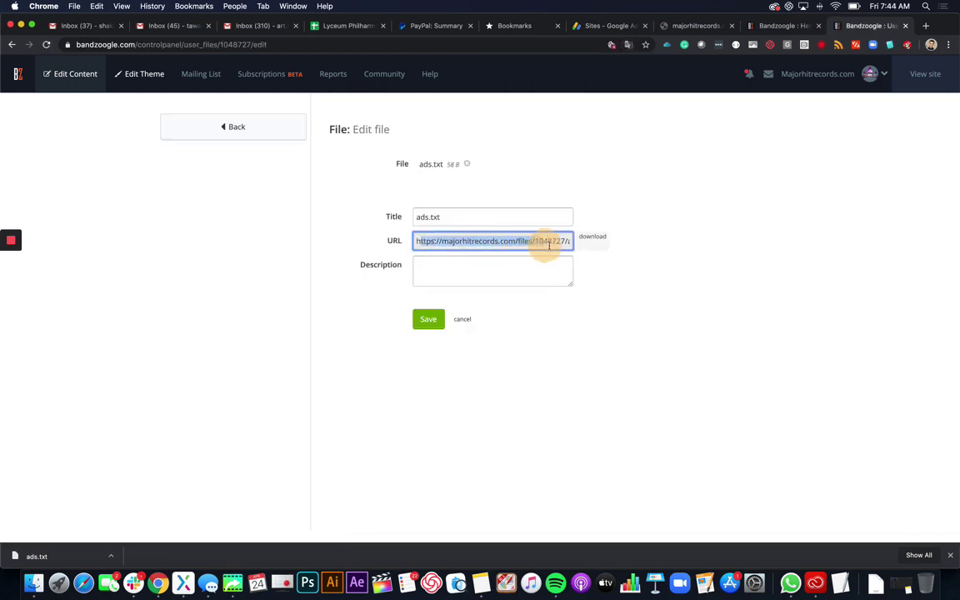
click(624, 298)
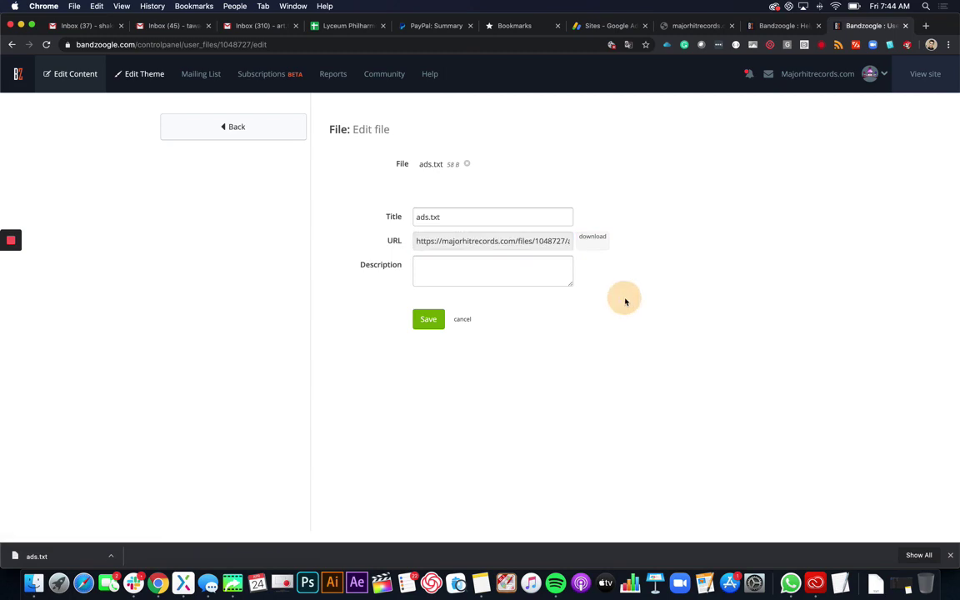
Step: Compare against the AdSense Sites page, then copy the ads.txt file URL
click(596, 26)
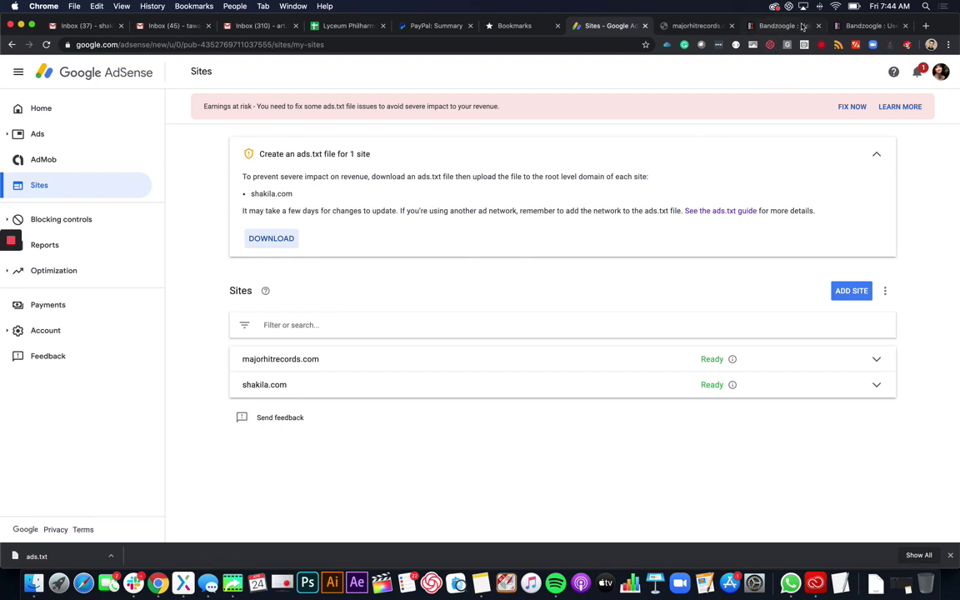
click(862, 26)
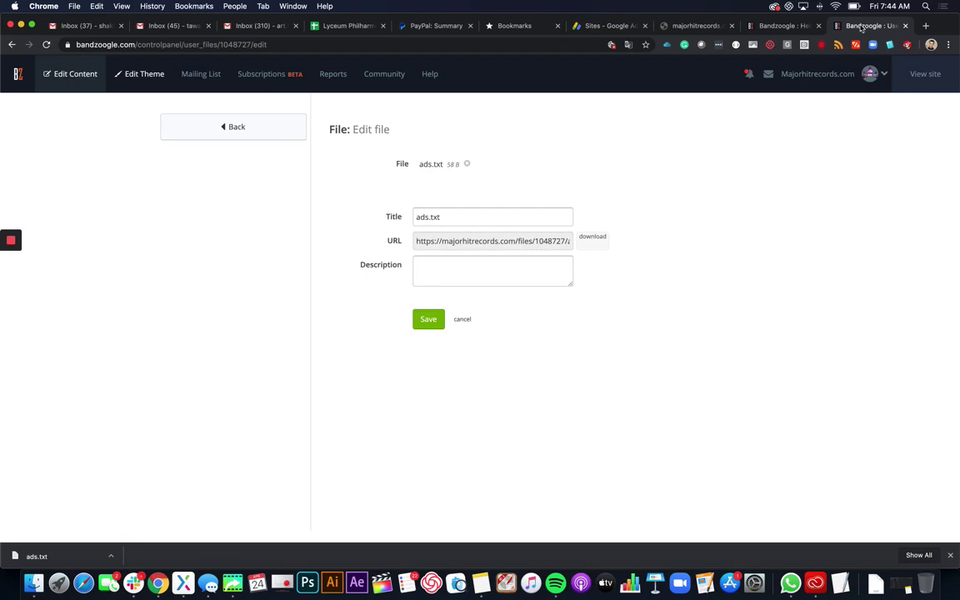
click(482, 241)
key(super+c)
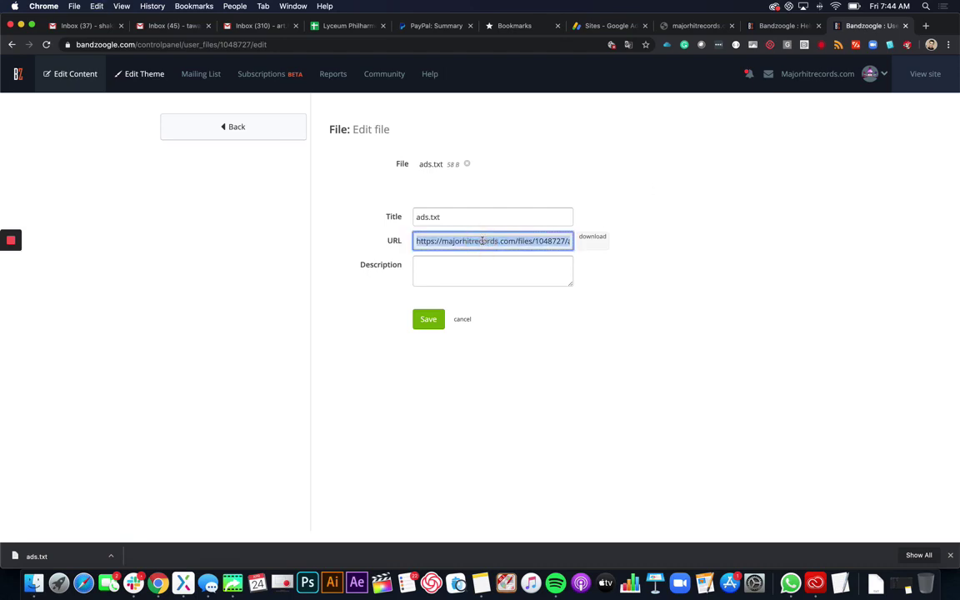
Step: Glance at the live 404 page, then reopen ads.txt from the Bandzoogle file list
click(671, 26)
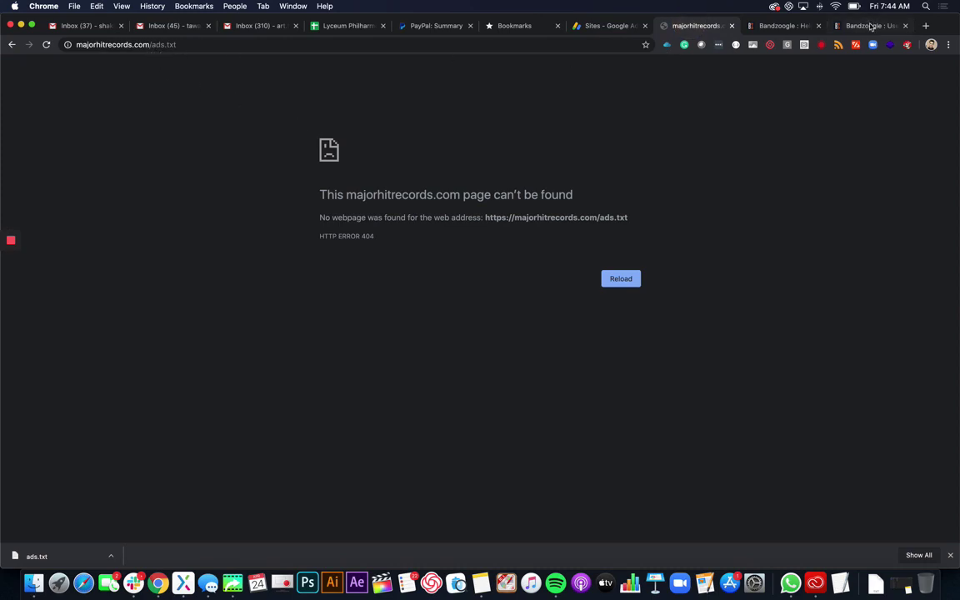
click(837, 28)
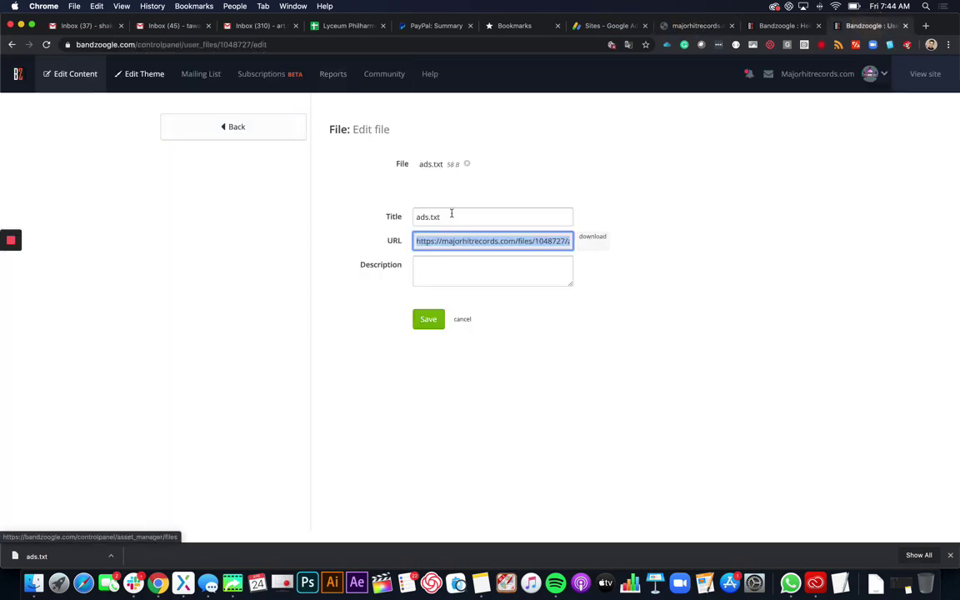
click(262, 130)
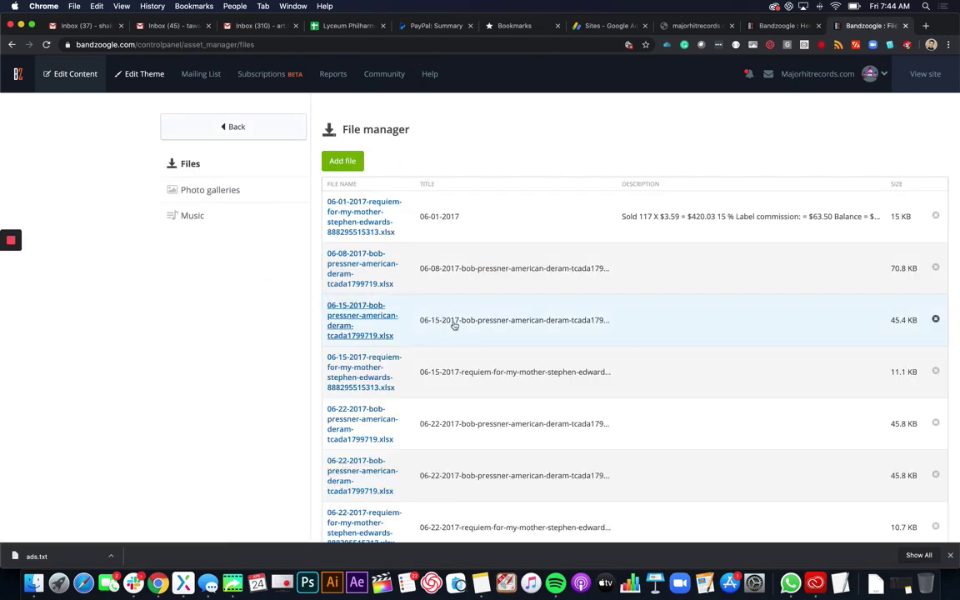
scroll(455, 326, down, 1)
scroll(461, 329, down, 5)
scroll(417, 338, down, 2)
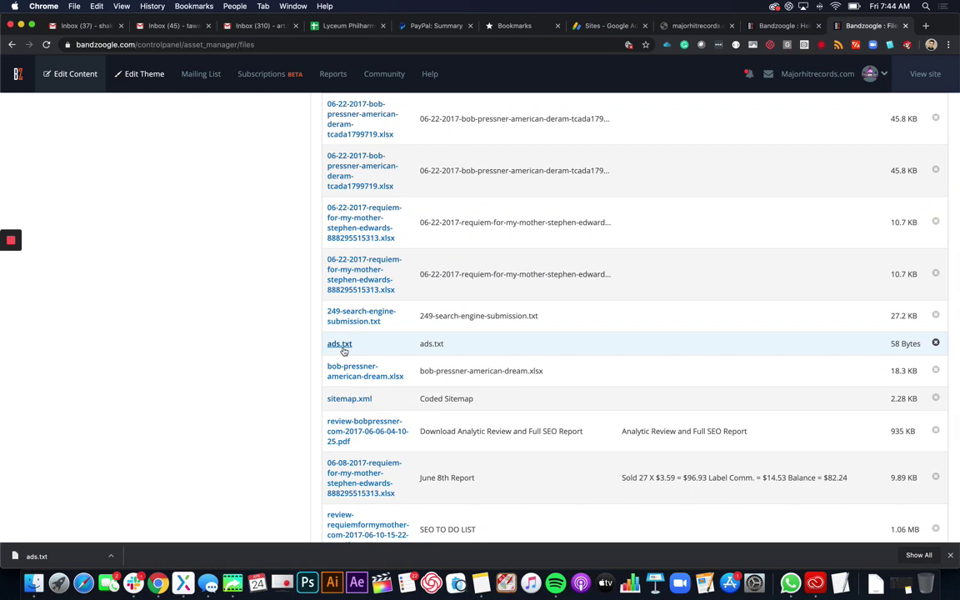
click(343, 346)
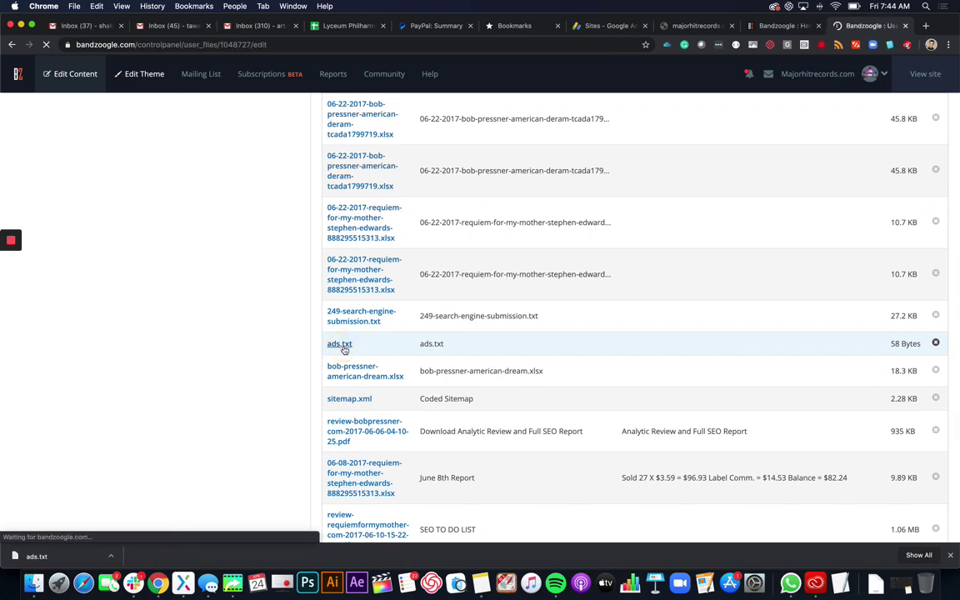
Step: Select the full majorhitrecords.com/files/1048727/ads.txt address in the URL field
click(465, 241)
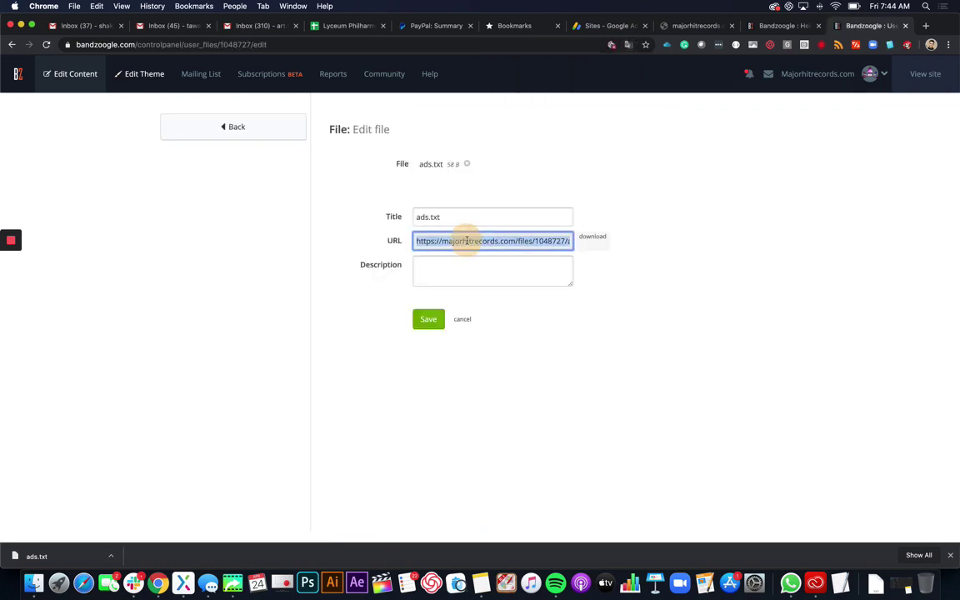
triple_click(439, 241)
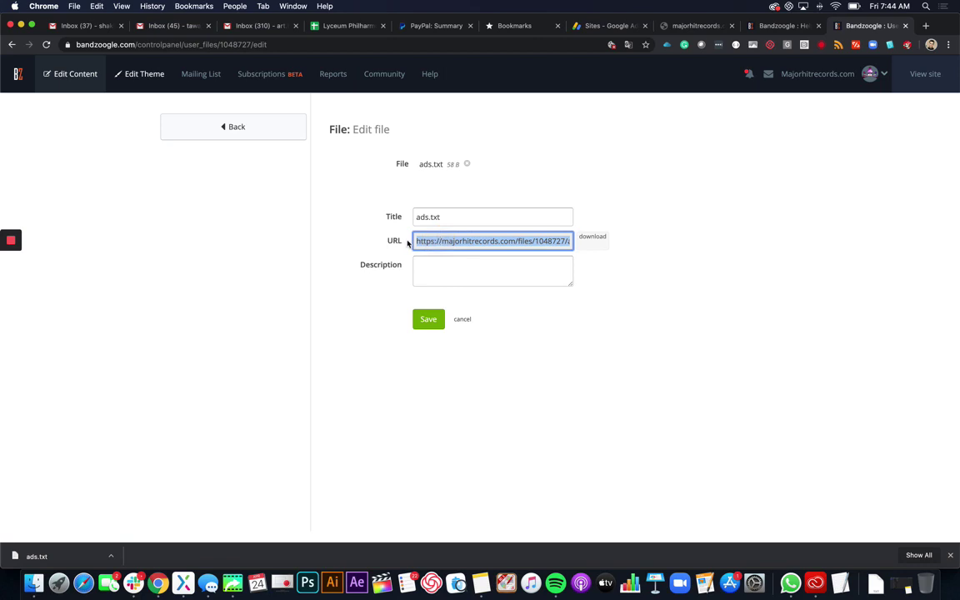
click(455, 240)
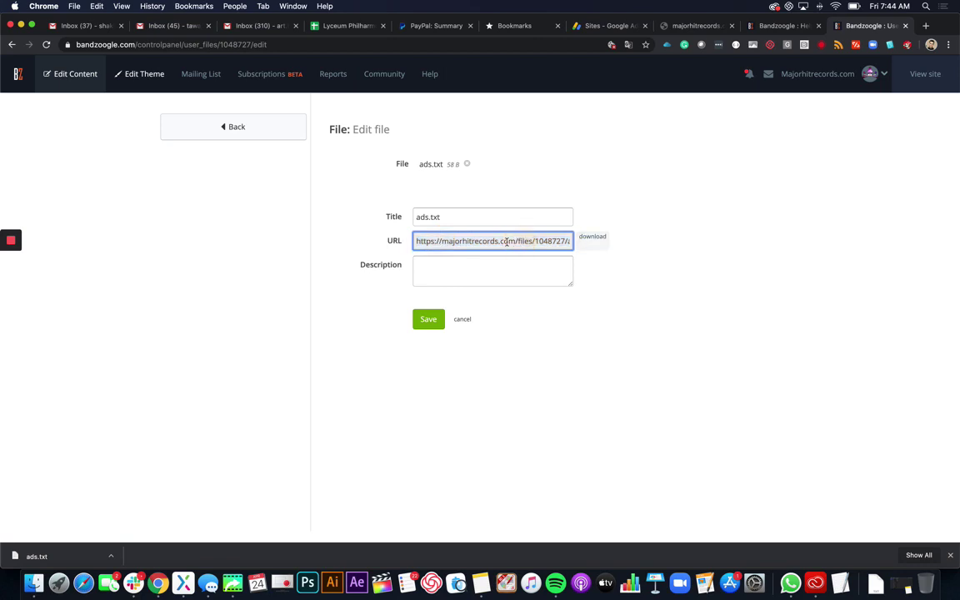
drag(500, 241, 616, 242)
triple_click(456, 240)
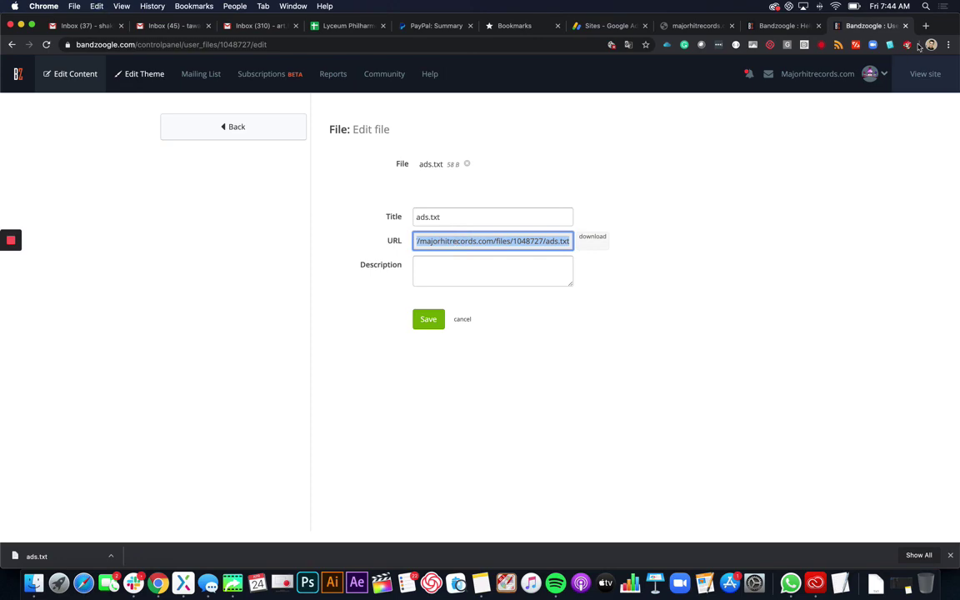
key(super+t)
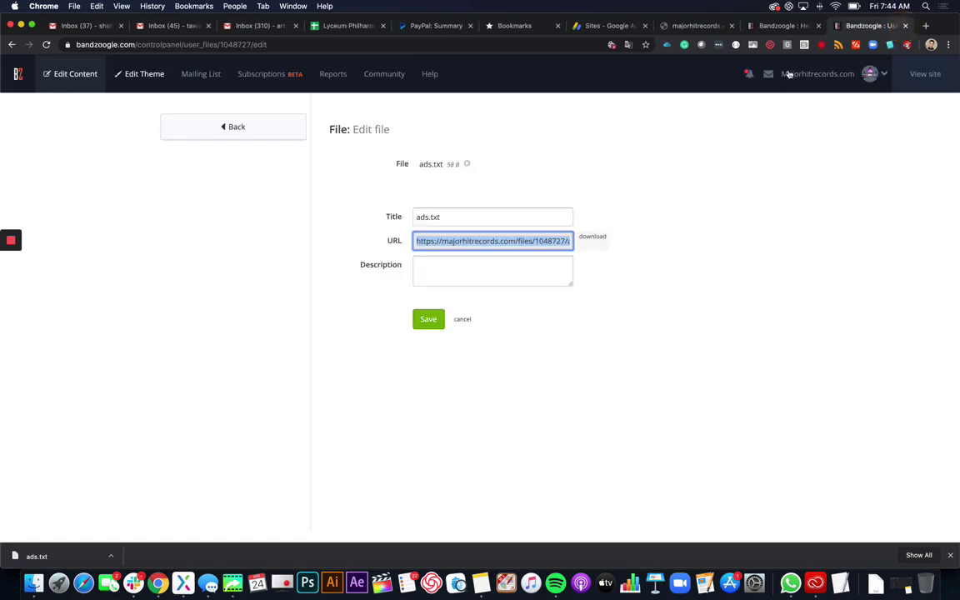
Step: Go from the file list through Edit Content and Pages to Site-Wide settings' Redirects page
click(239, 128)
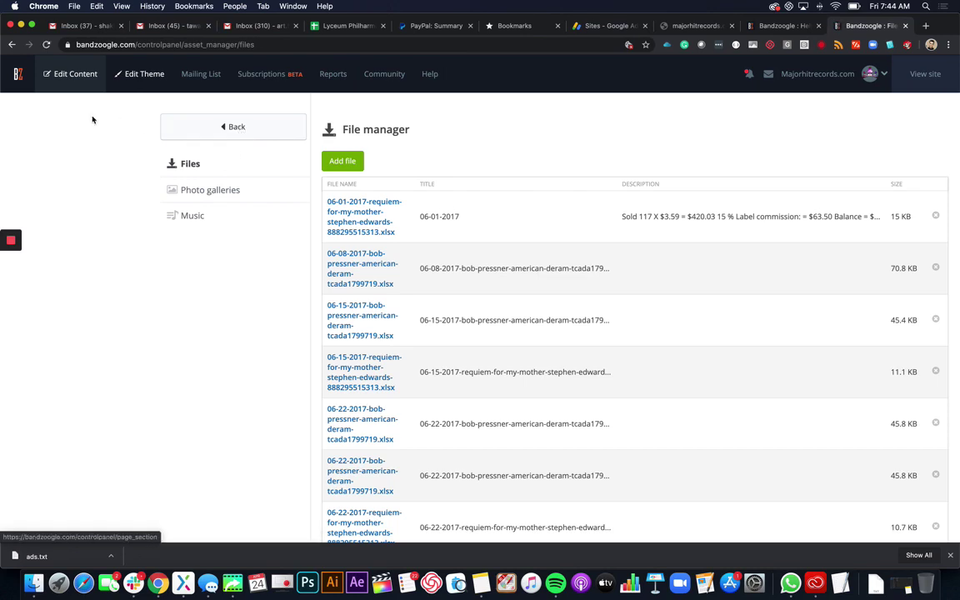
click(74, 75)
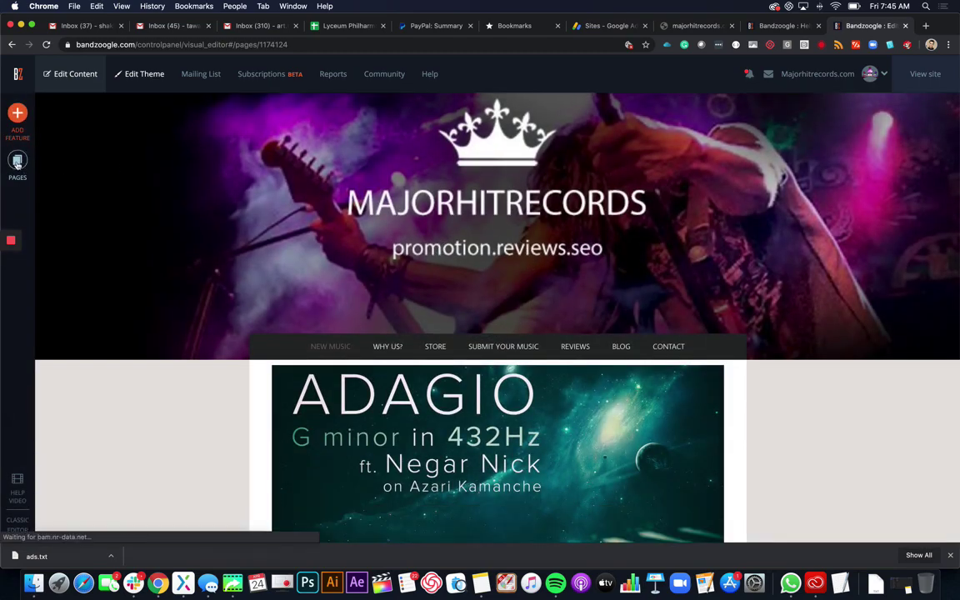
click(18, 163)
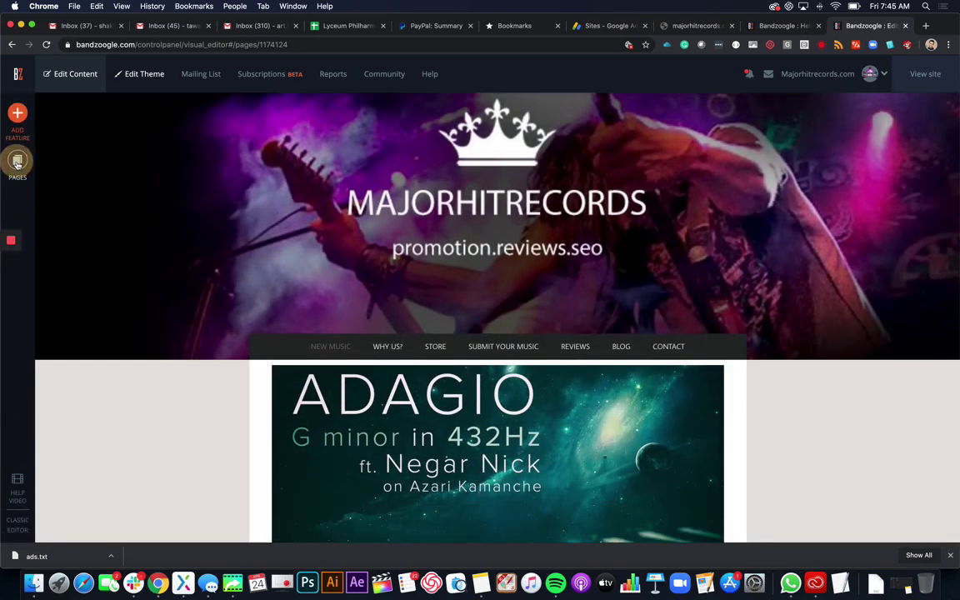
scroll(84, 277, down, 5)
scroll(85, 276, down, 5)
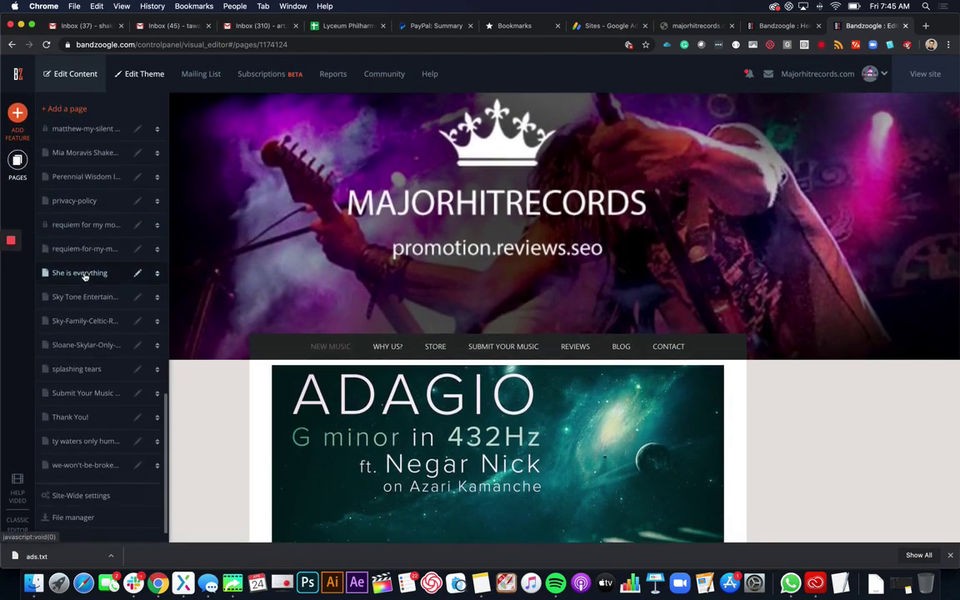
click(93, 496)
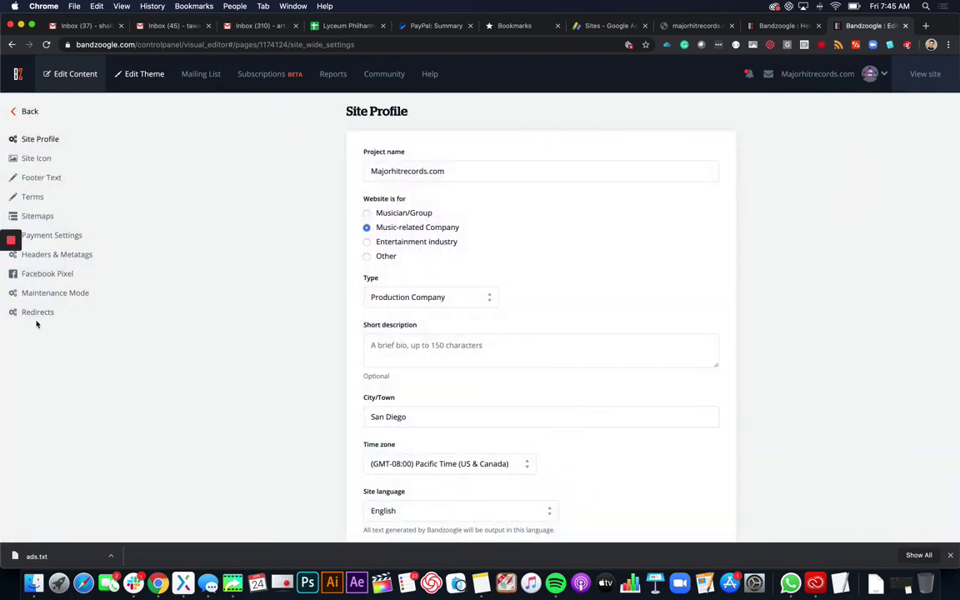
click(31, 313)
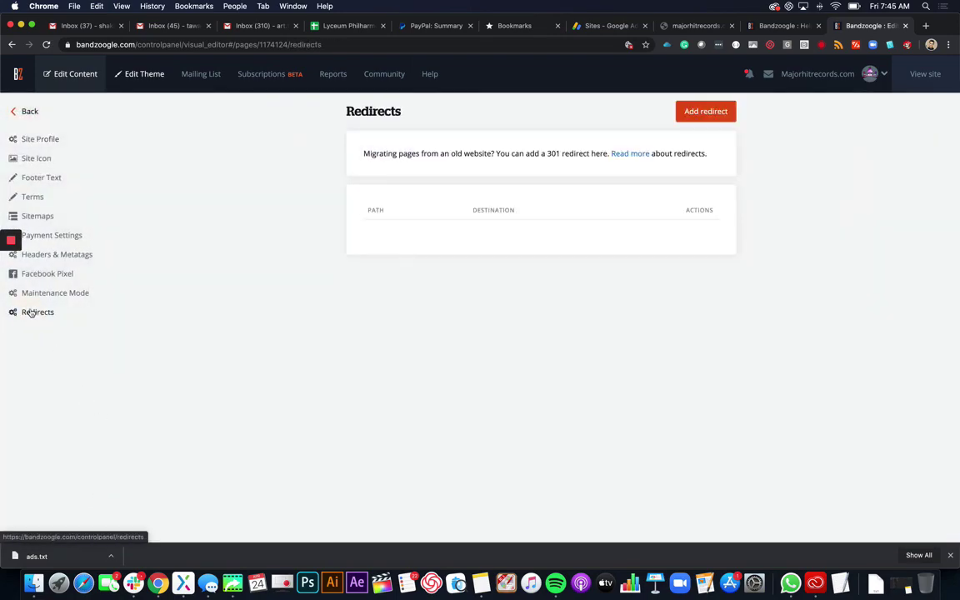
Step: Start a new redirect, entering a path and pasting the ads.txt file URL as destination
click(694, 110)
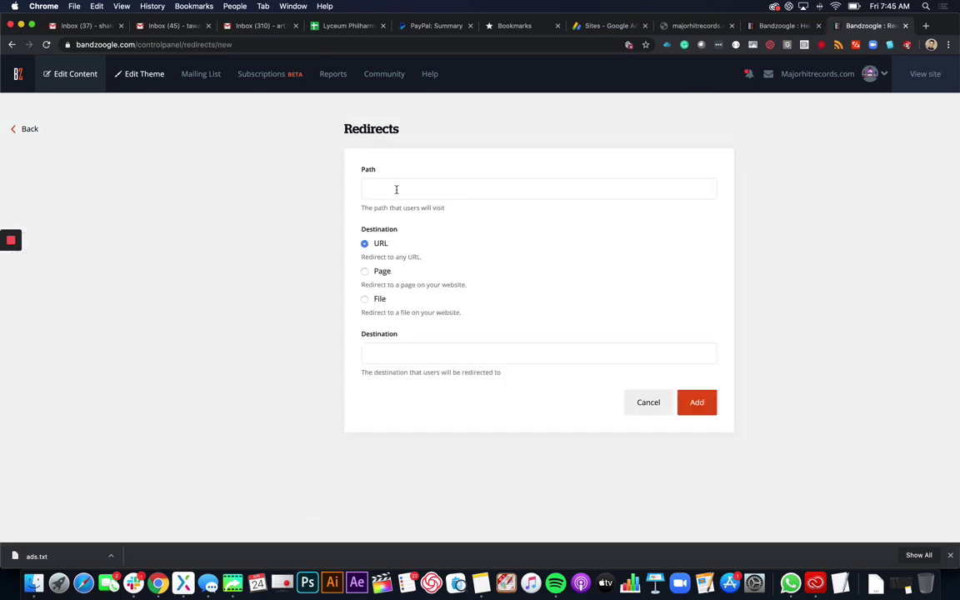
click(394, 189)
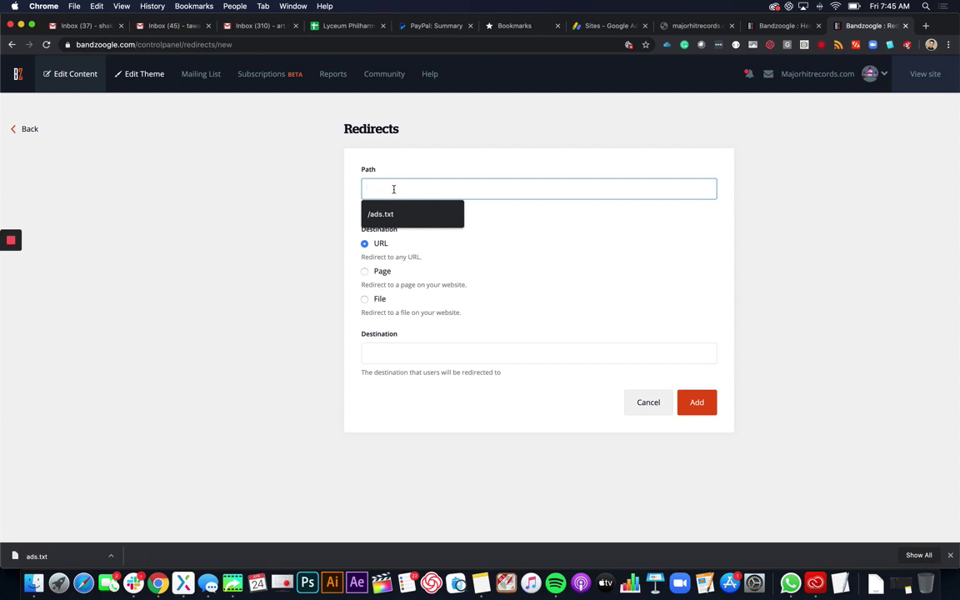
text(\ads.txt)
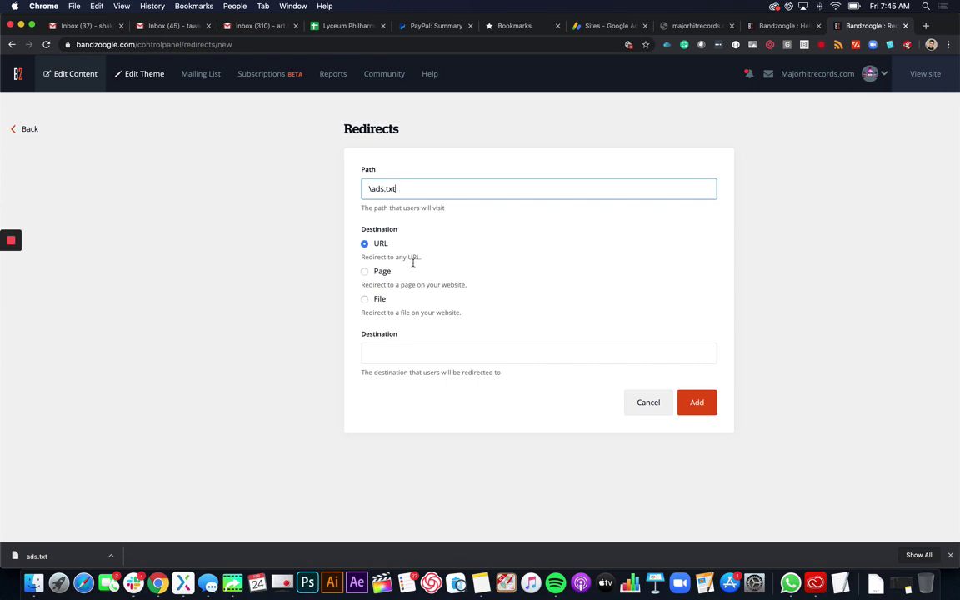
click(421, 357)
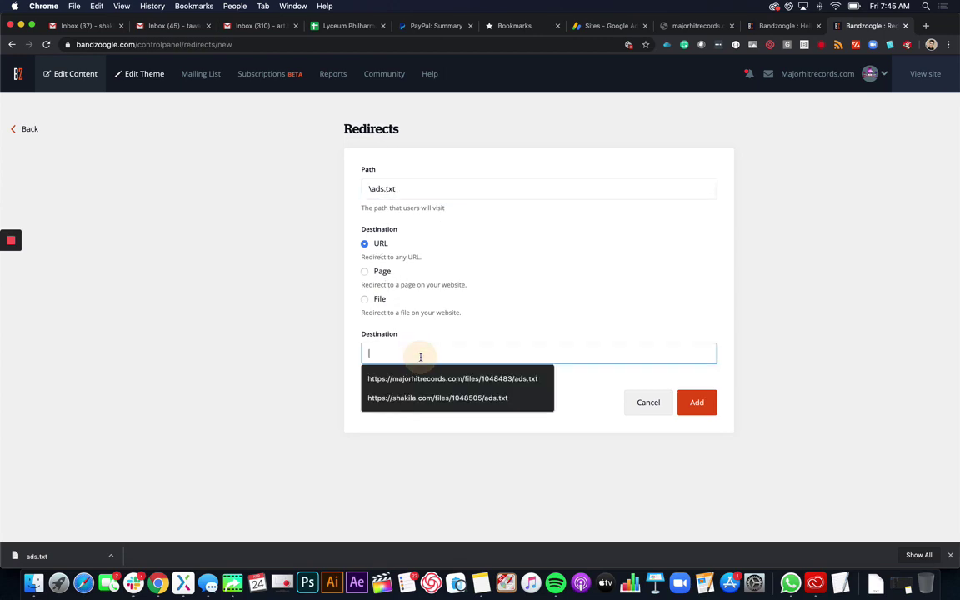
key(Down)
key(Return)
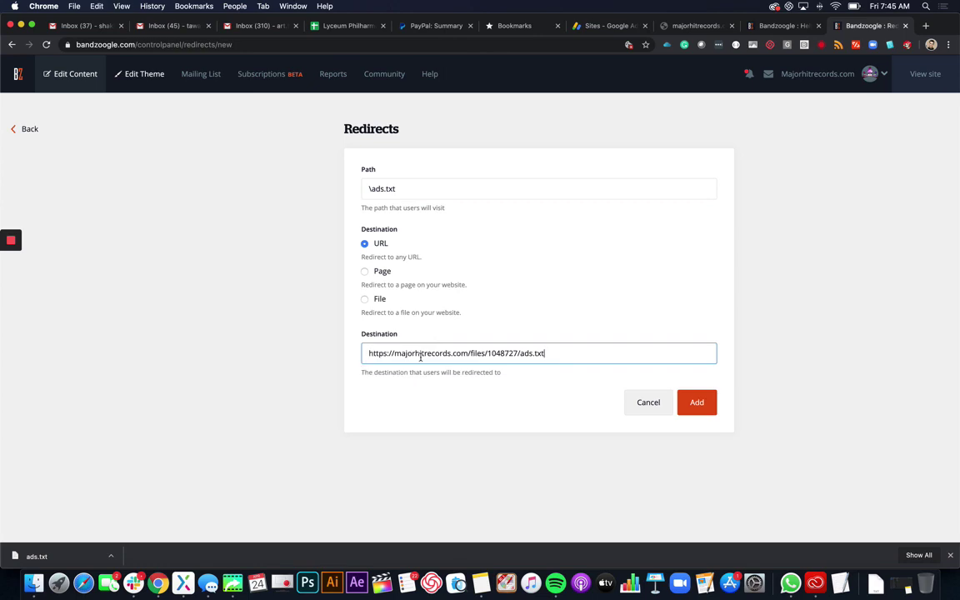
drag(576, 351, 397, 345)
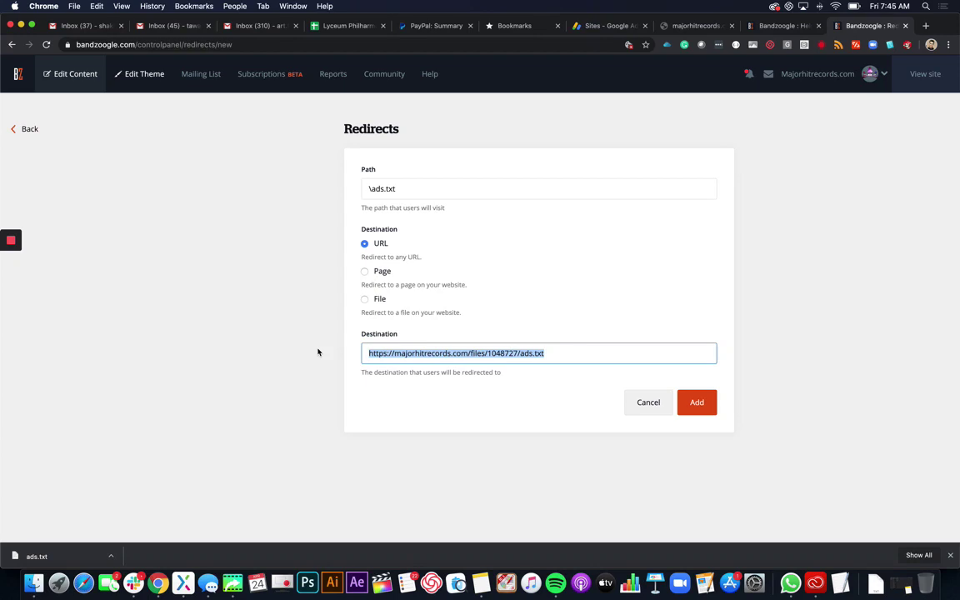
Step: Correct the path to /ads.txt and add the redirect
click(367, 189)
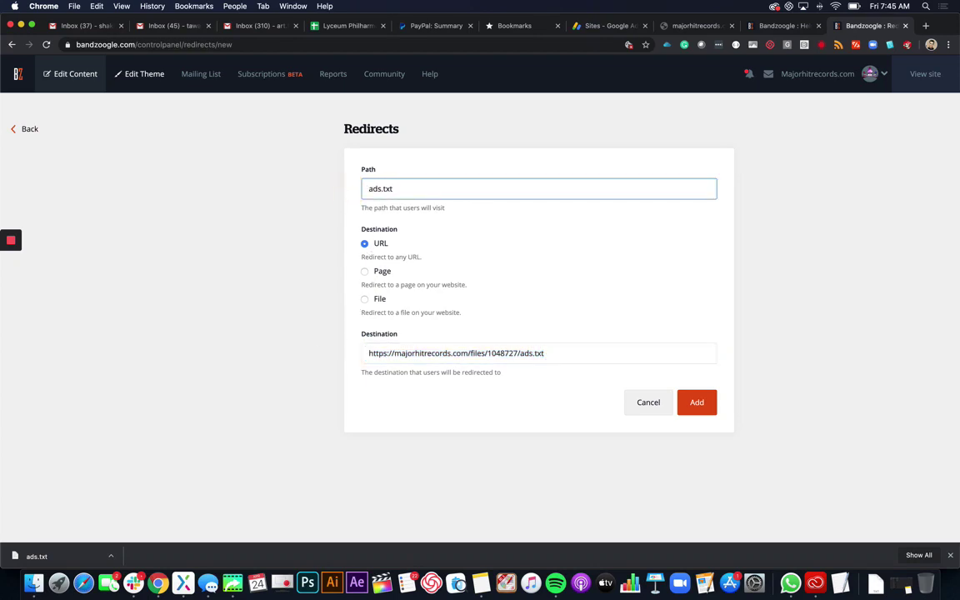
text(/)
click(417, 193)
click(371, 189)
key(BackSpace)
text(/)
click(417, 189)
click(695, 403)
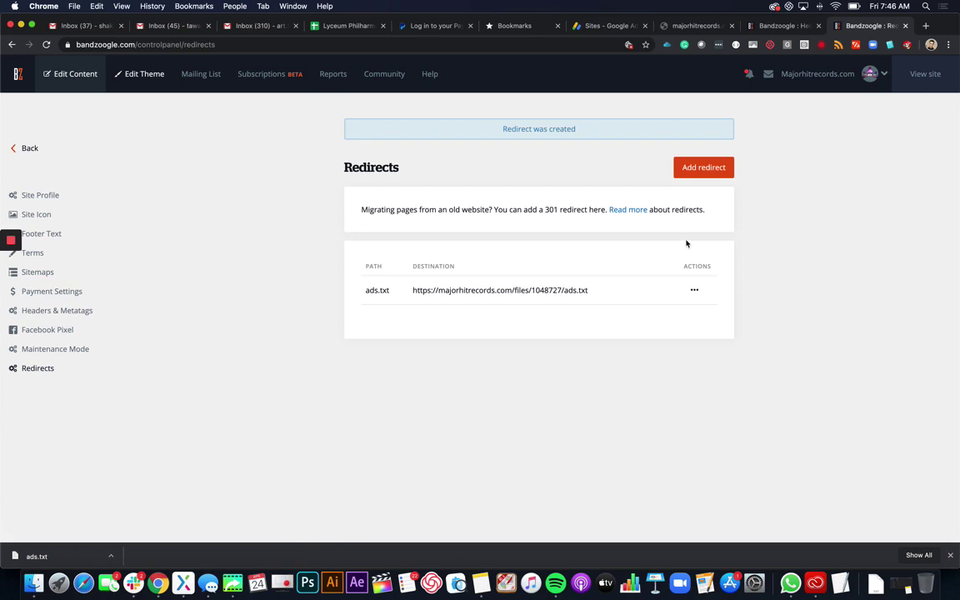
Step: Check the ads.txt tab's address, then return to the Google AdSense Sites page
click(685, 26)
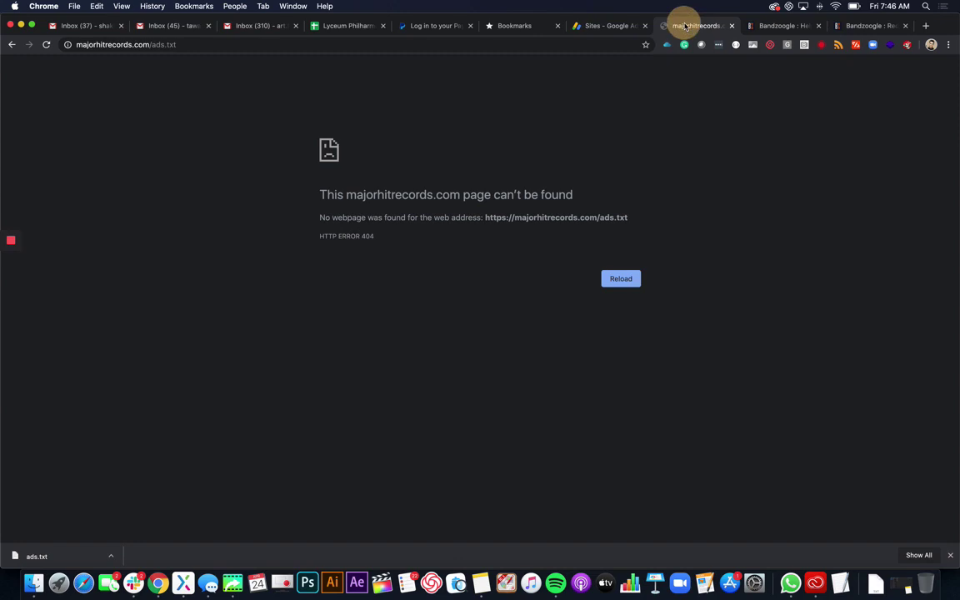
click(203, 45)
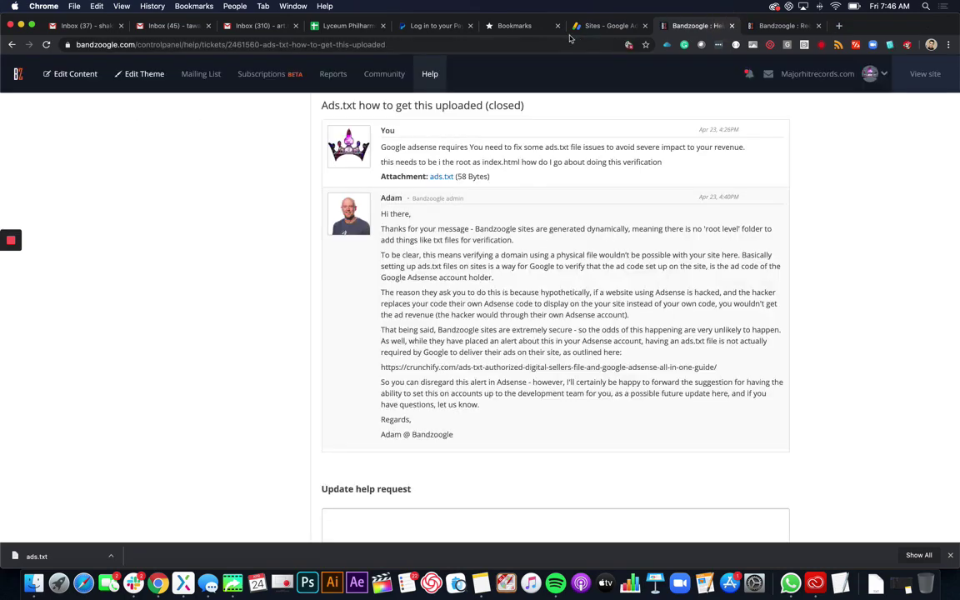
click(589, 25)
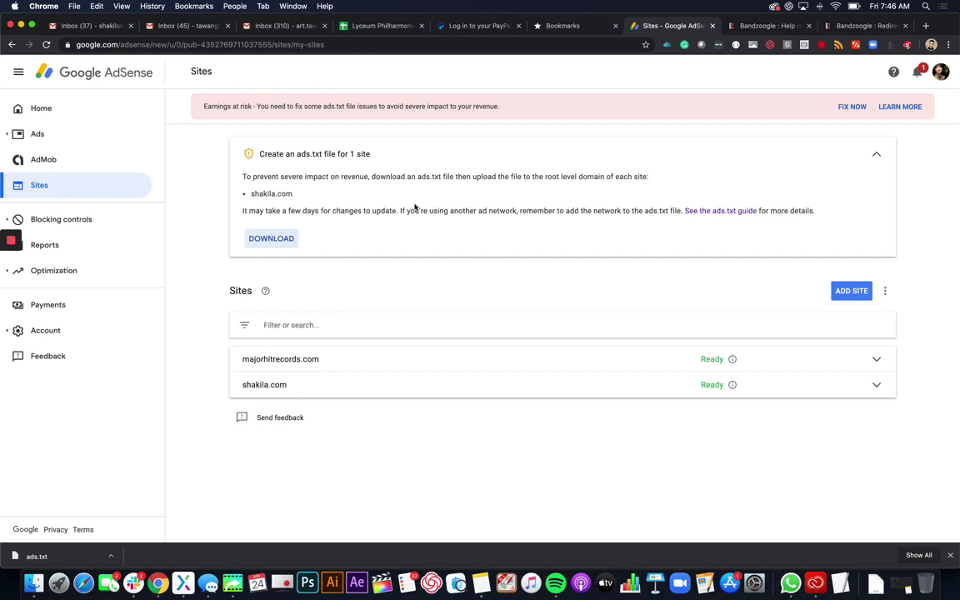
Step: Highlight AdSense's 'may take a few days' note, then return to Bandzoogle's Redirects list
drag(248, 211, 420, 220)
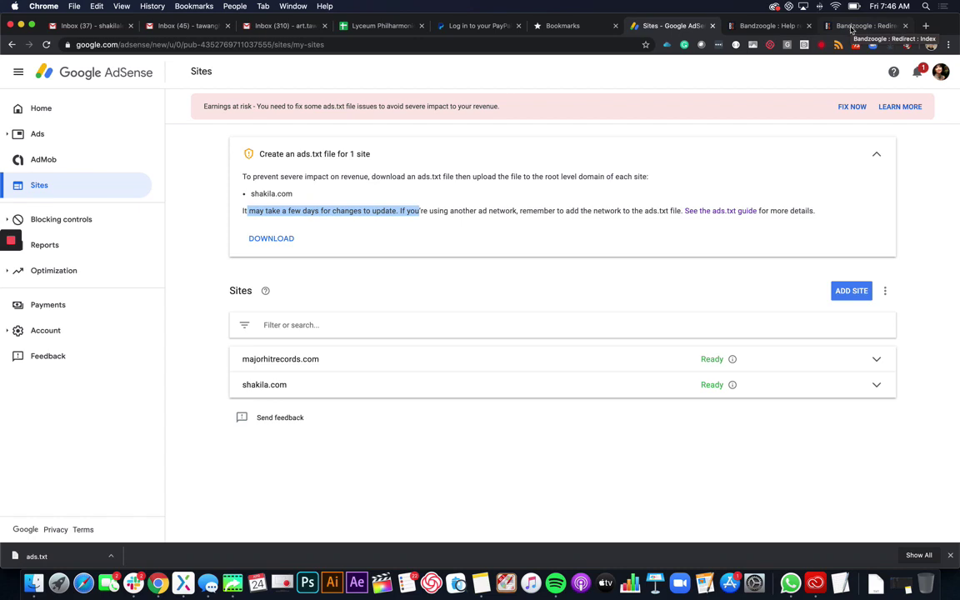
click(854, 26)
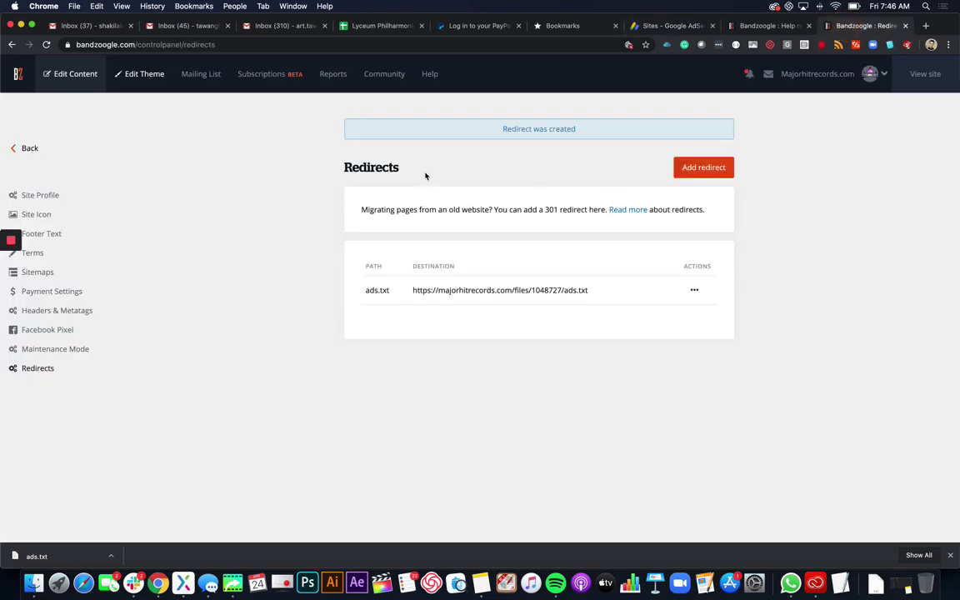